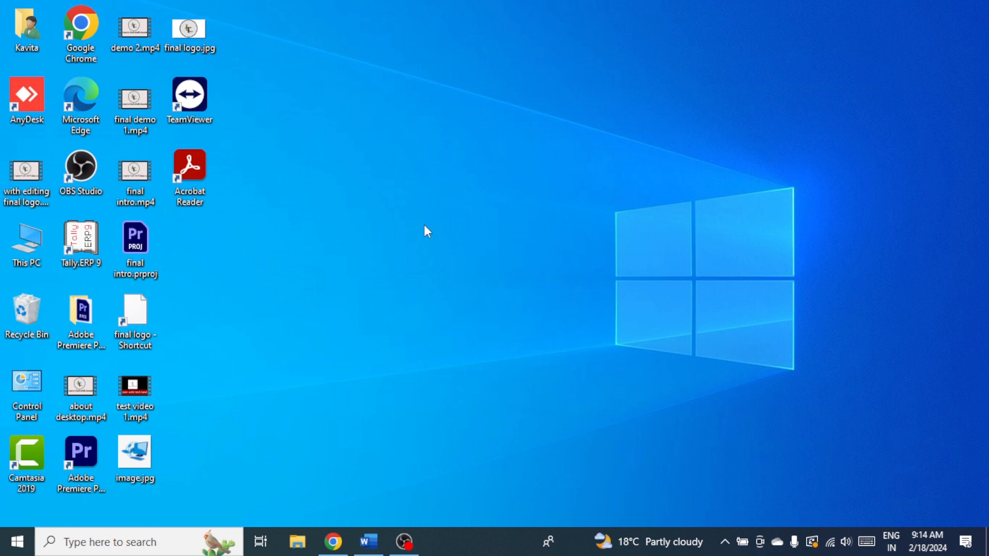
- Switch to Word and insert a table with four columns and four rows in the blank document
click(369, 542)
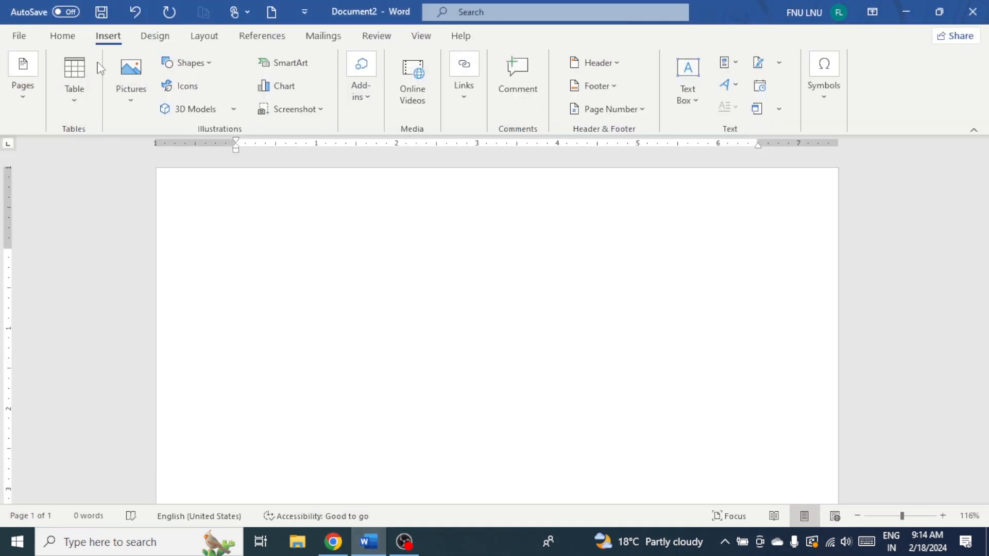
click(81, 103)
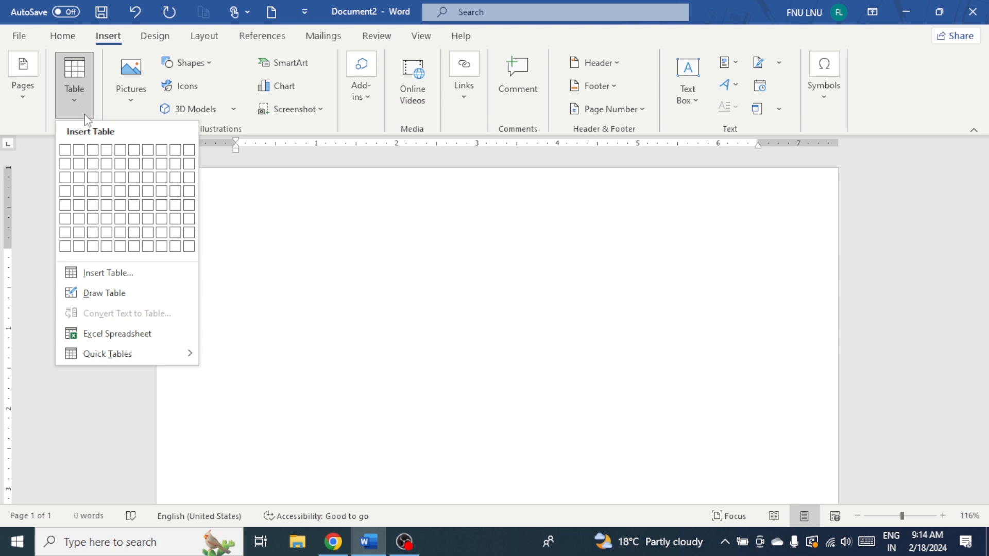
key(Escape)
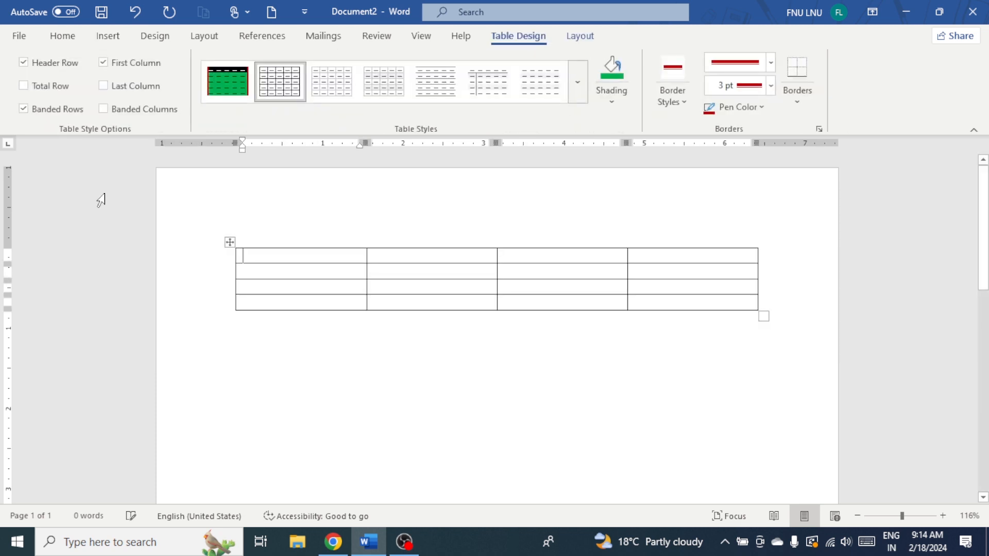
- Fill the table with the headings Name, Class, Roll no and Marks and three rows of student records
click(582, 37)
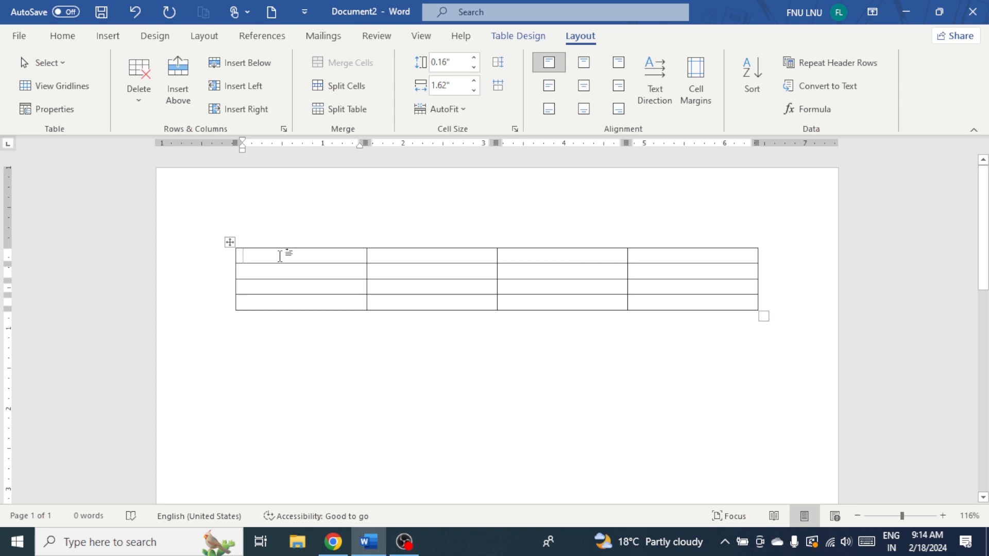
text(Name)
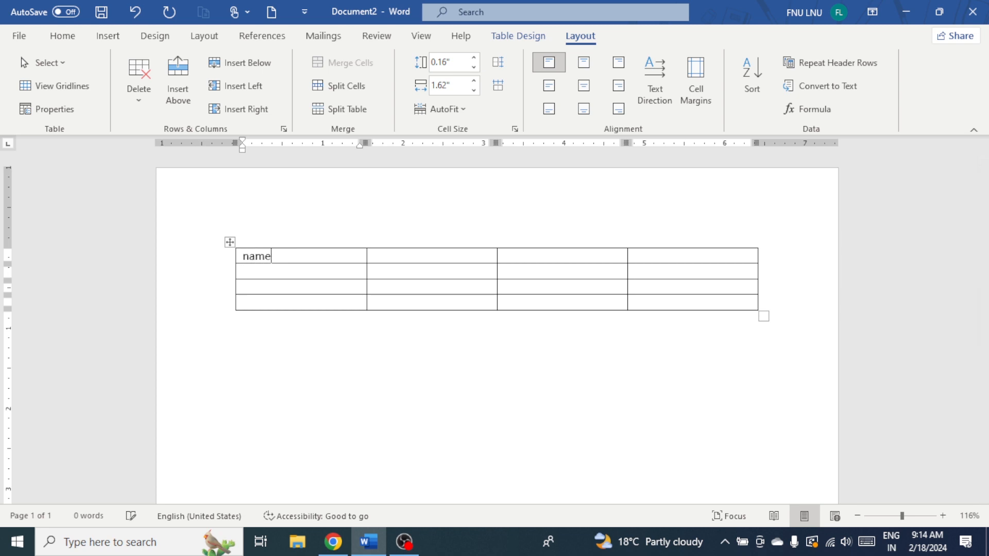
key(Tab)
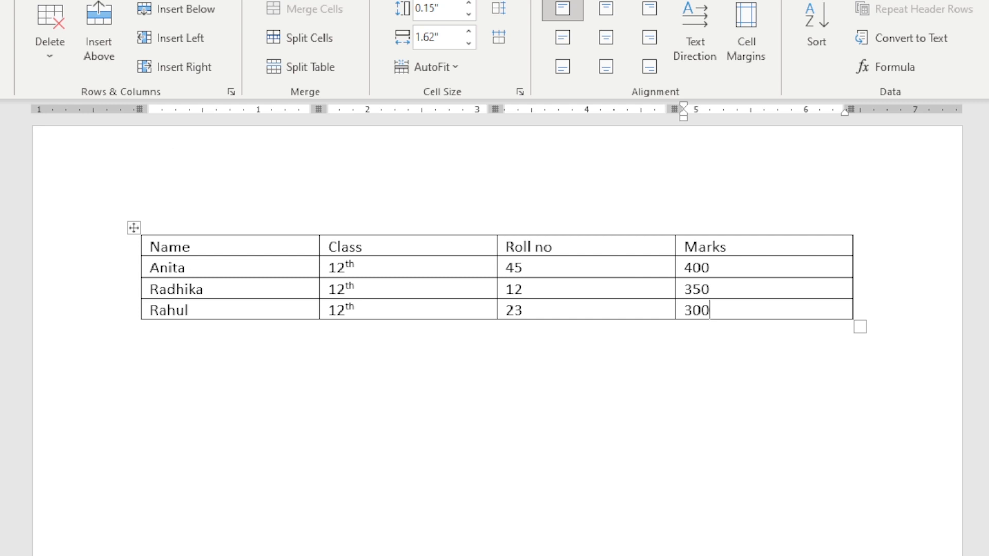
- Open the table's properties and enable a preferred width measured in inches
drag(485, 60, 448, 119)
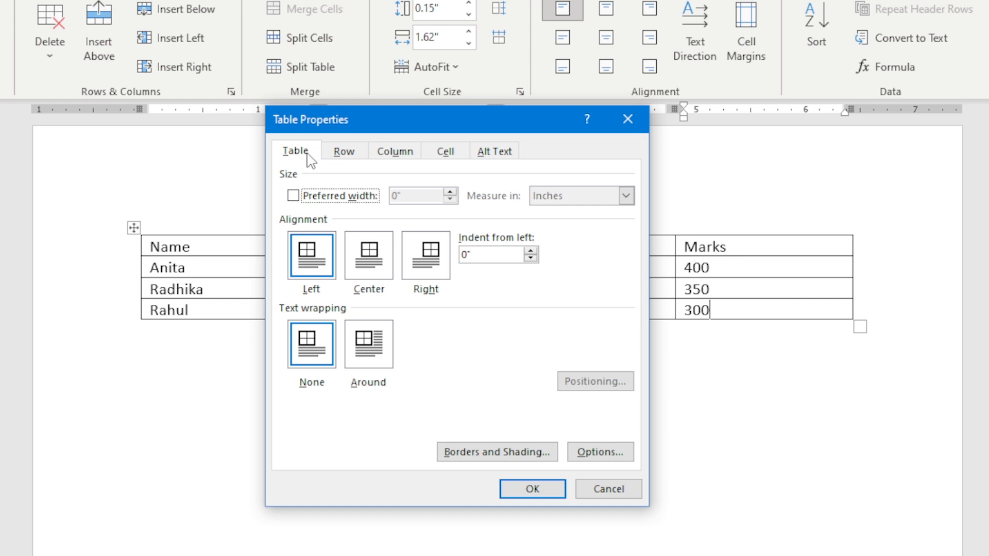
click(292, 195)
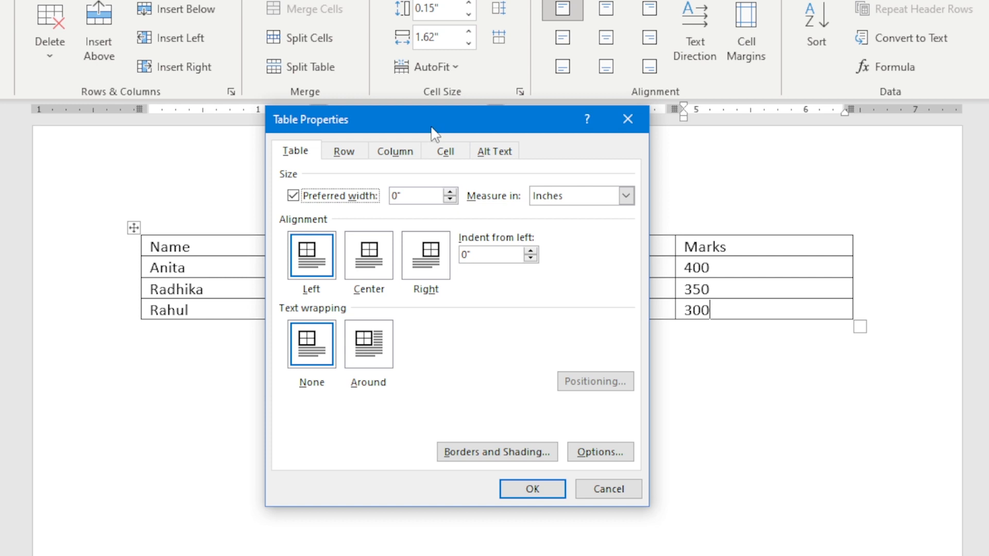
drag(432, 128, 401, 419)
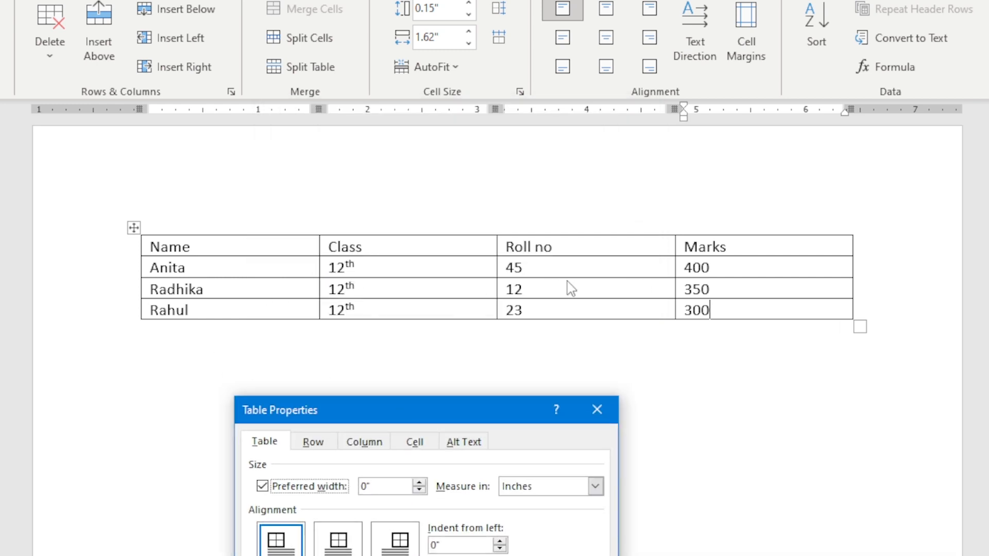
drag(416, 410, 441, 169)
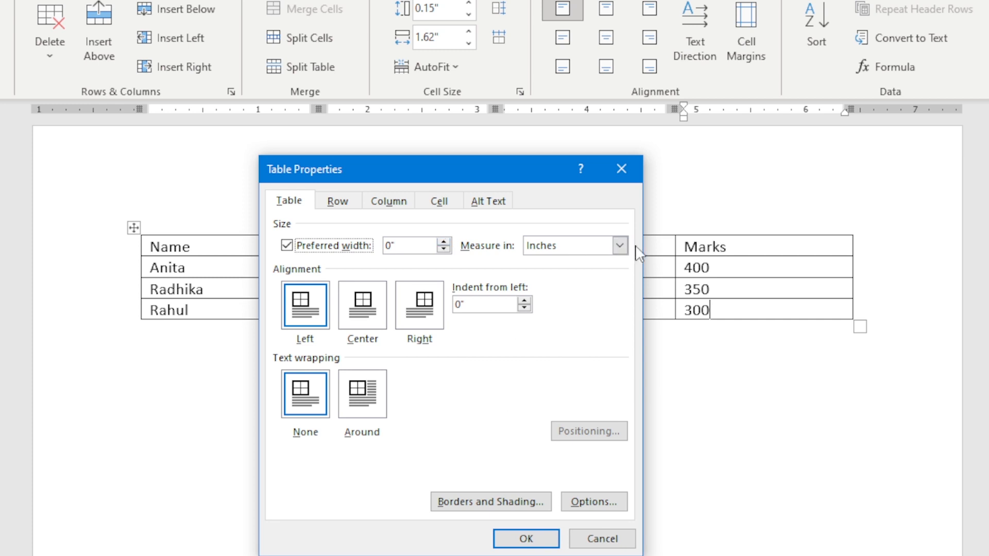
click(620, 246)
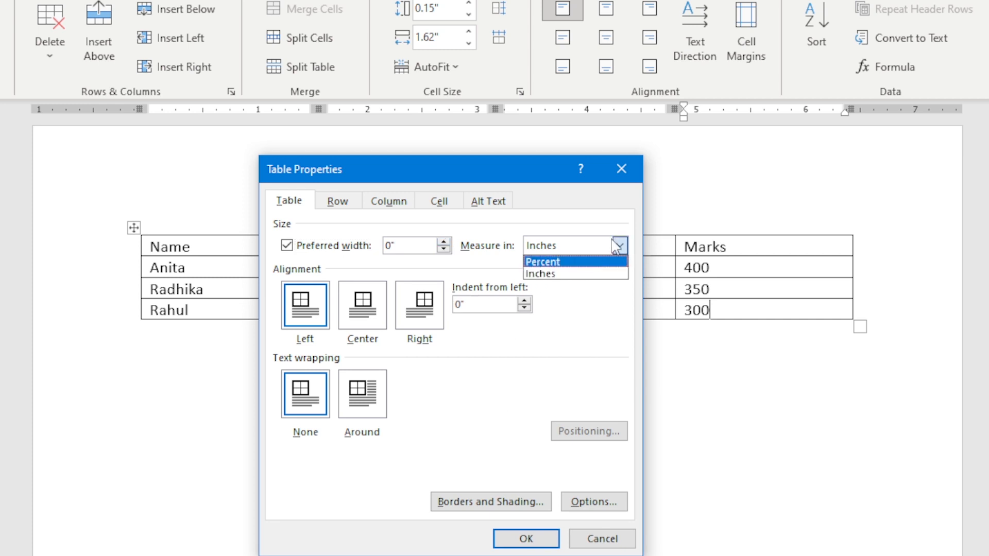
click(619, 246)
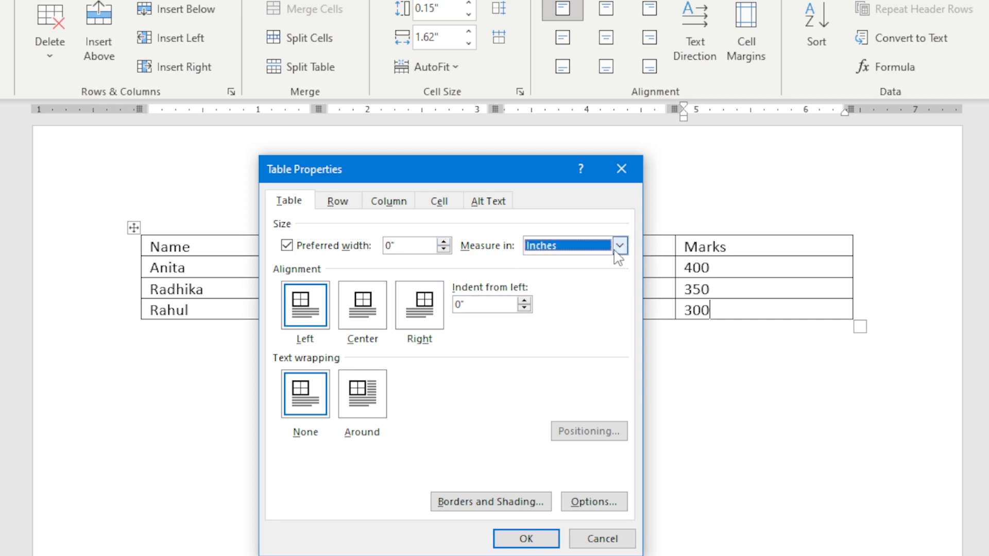
- Try a preferred table width of 2.3 inches, and undo the width change
double_click(444, 242)
click(445, 243)
click(445, 242)
click(445, 243)
click(446, 243)
click(445, 242)
click(445, 243)
click(444, 242)
click(445, 243)
click(444, 243)
click(444, 242)
click(444, 243)
click(444, 243)
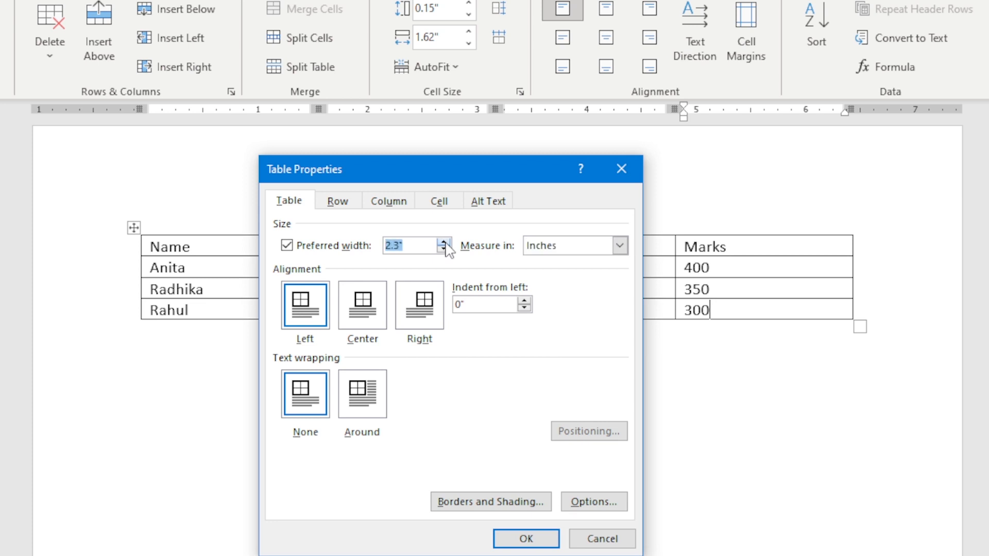
click(521, 539)
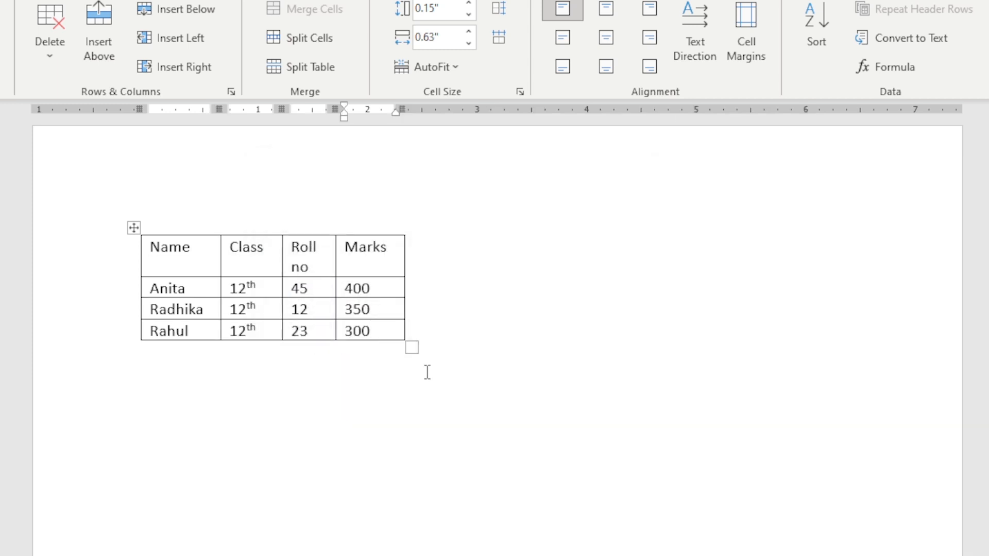
key(ctrl+z)
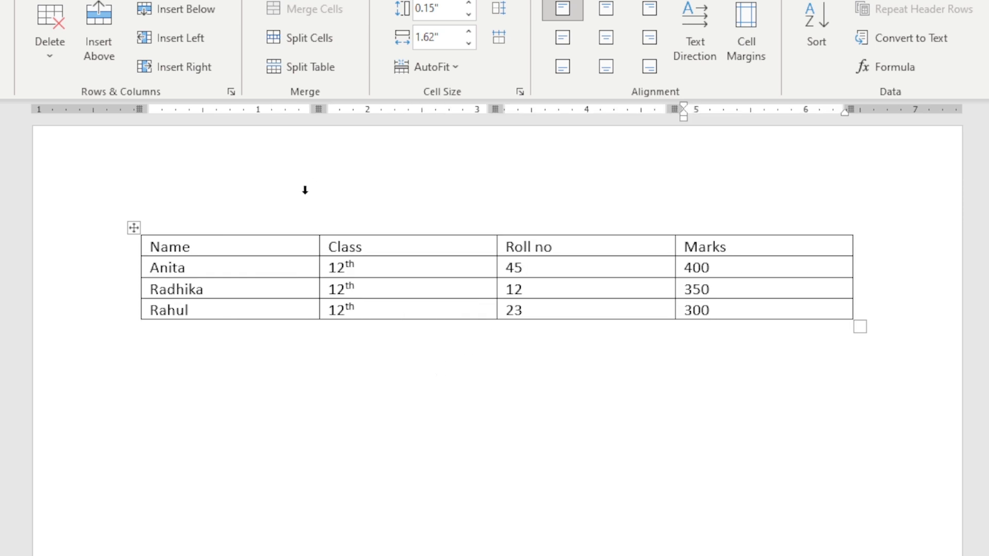
- Try the alignment options in the table's properties and apply Center alignment to the table
click(1, 67)
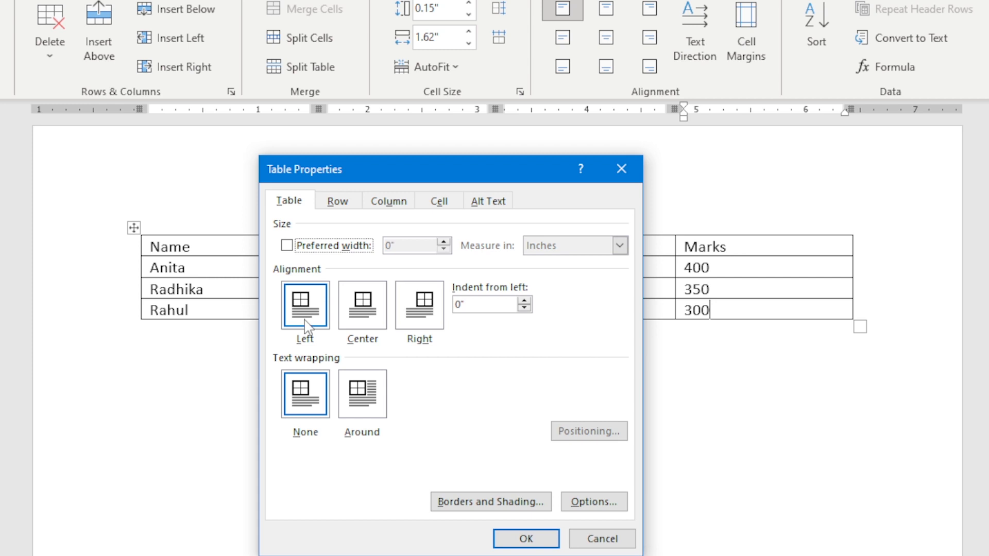
click(355, 317)
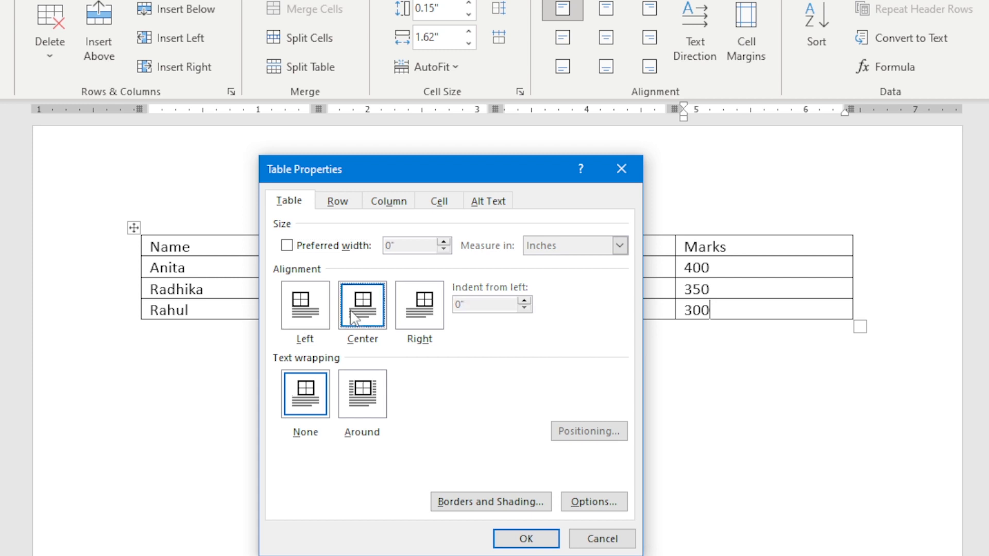
click(420, 305)
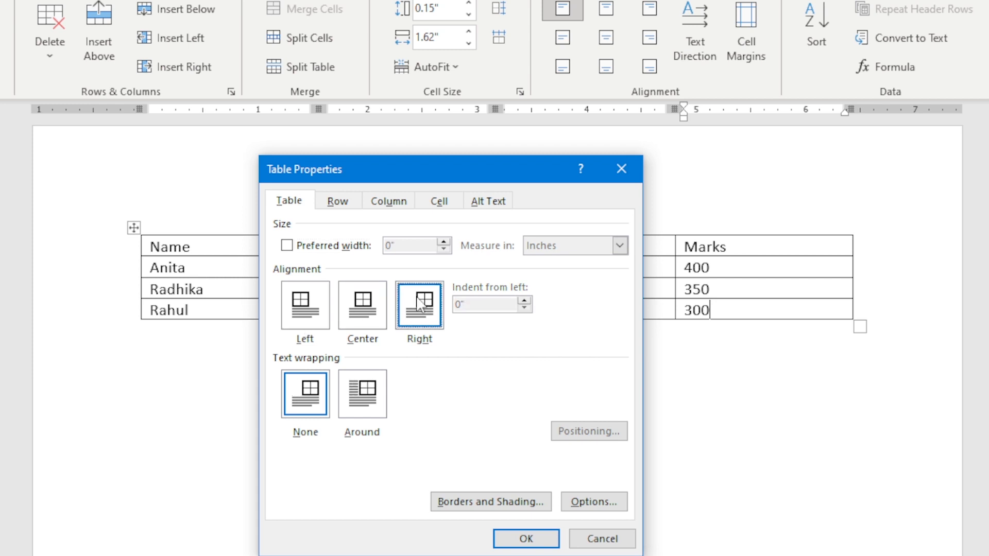
click(304, 324)
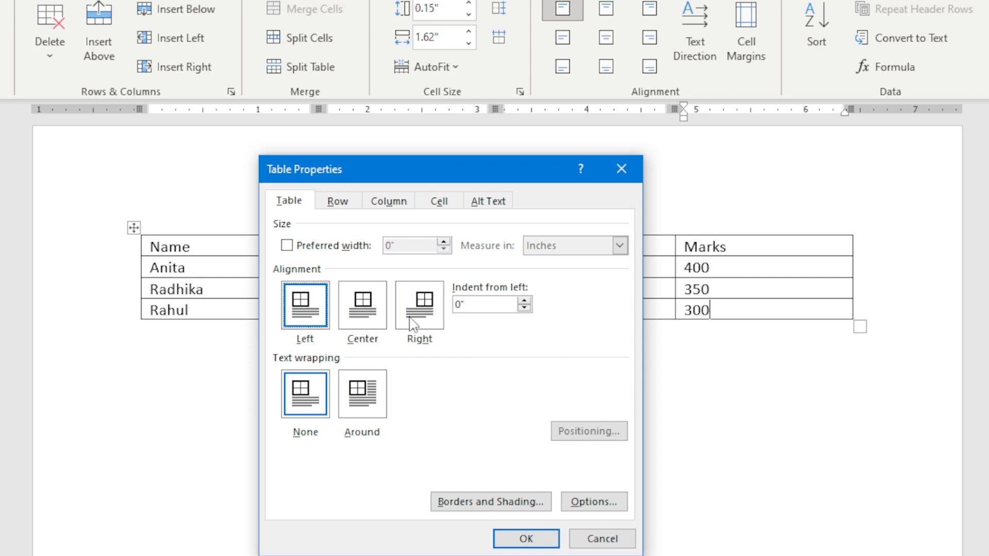
click(363, 322)
click(529, 540)
click(281, 271)
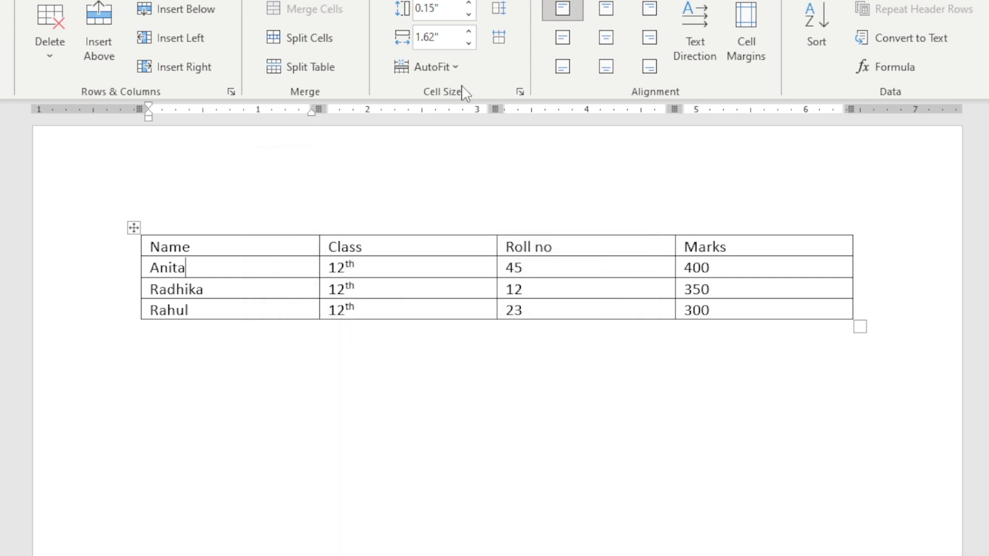
- Set the table's preferred width to 1.8 inches in its properties
click(520, 92)
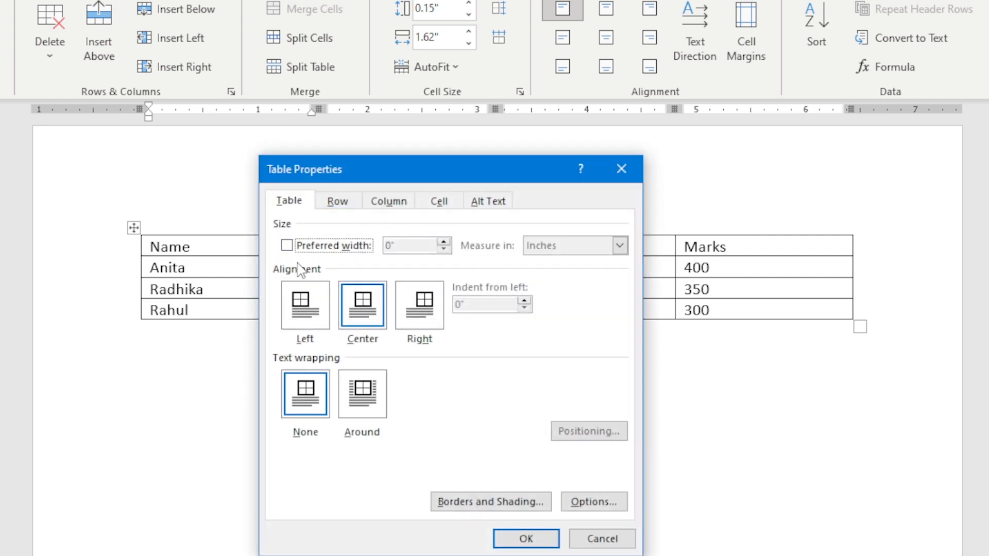
click(287, 245)
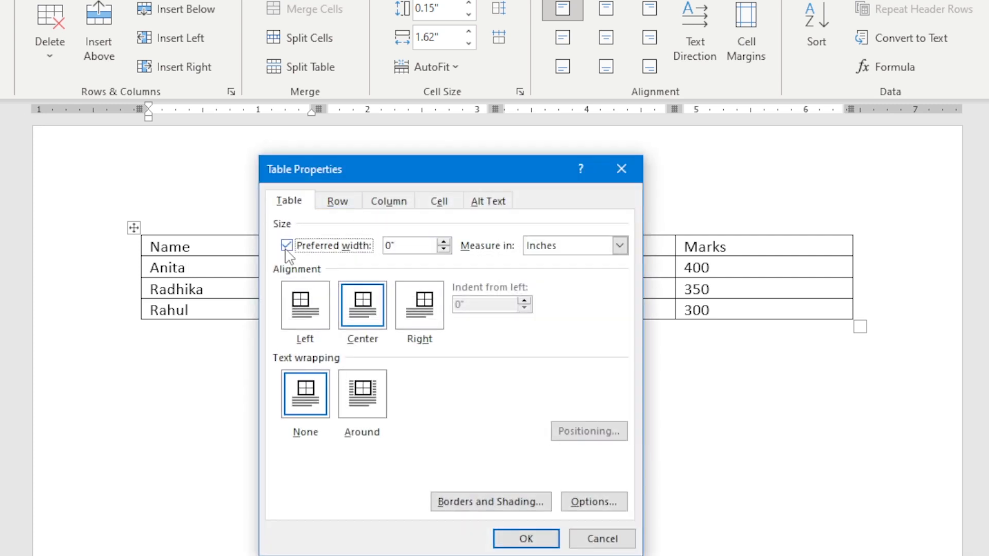
click(444, 242)
click(444, 242)
click(444, 242)
click(443, 242)
click(444, 243)
click(444, 242)
click(444, 243)
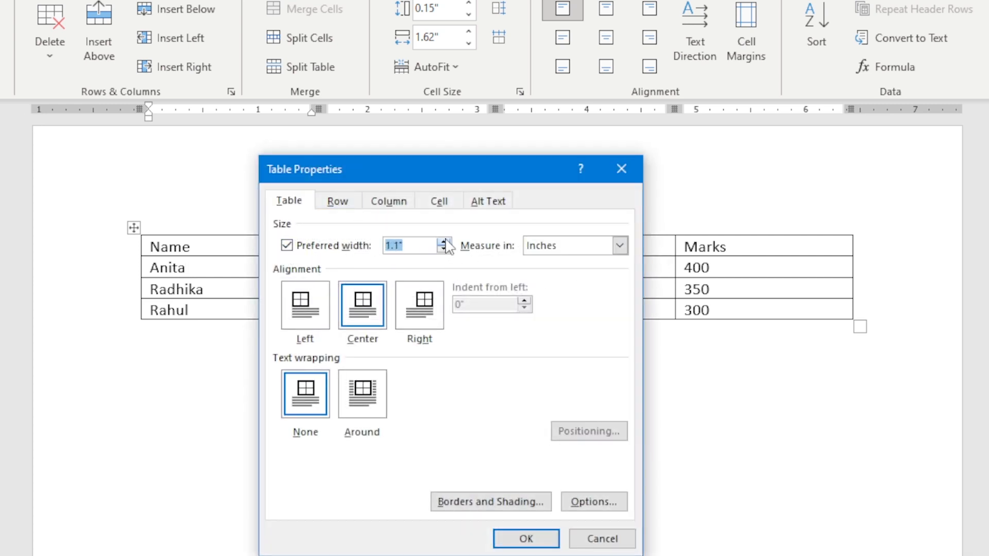
click(444, 243)
click(443, 242)
click(444, 243)
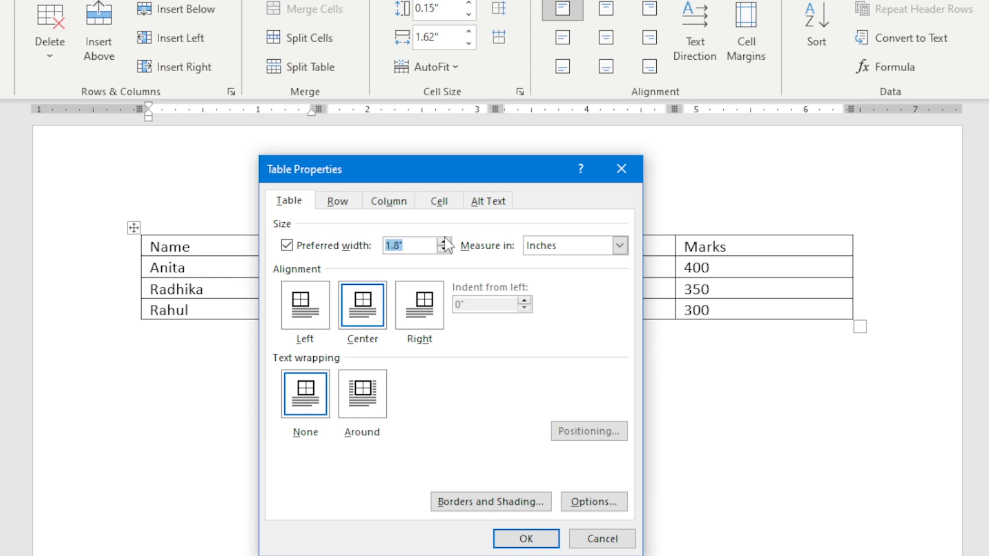
click(526, 539)
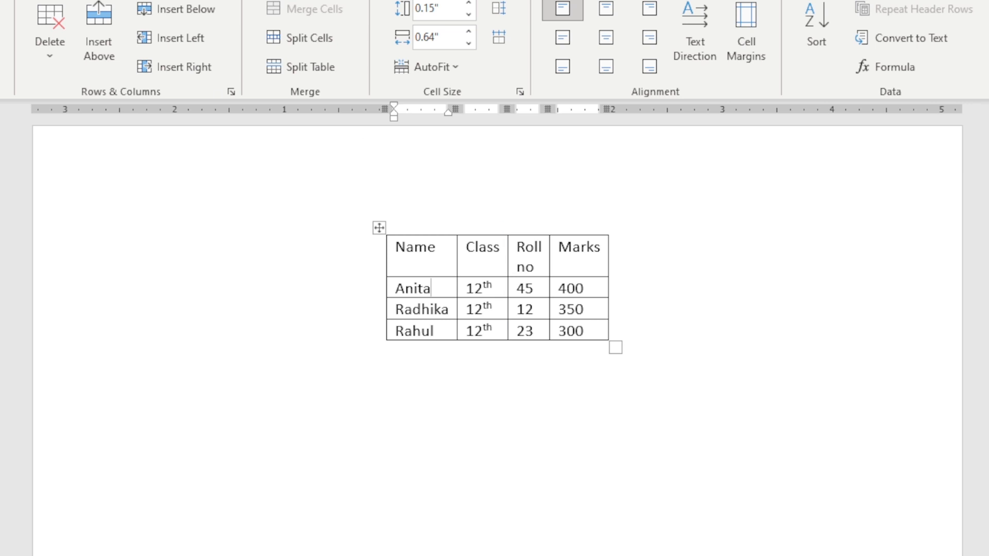
- Apply Right alignment to the table, and return it to Left alignment
click(1, 67)
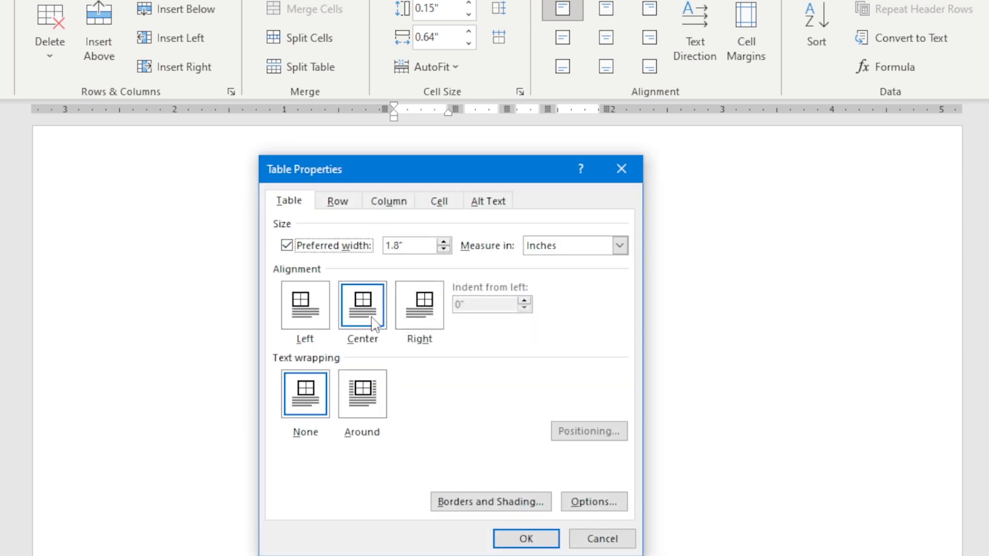
click(410, 316)
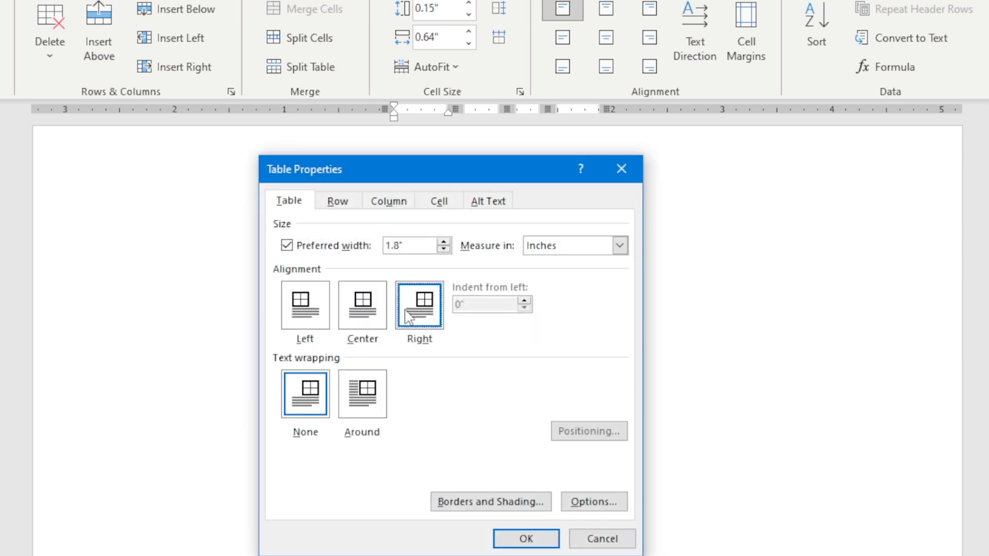
click(525, 539)
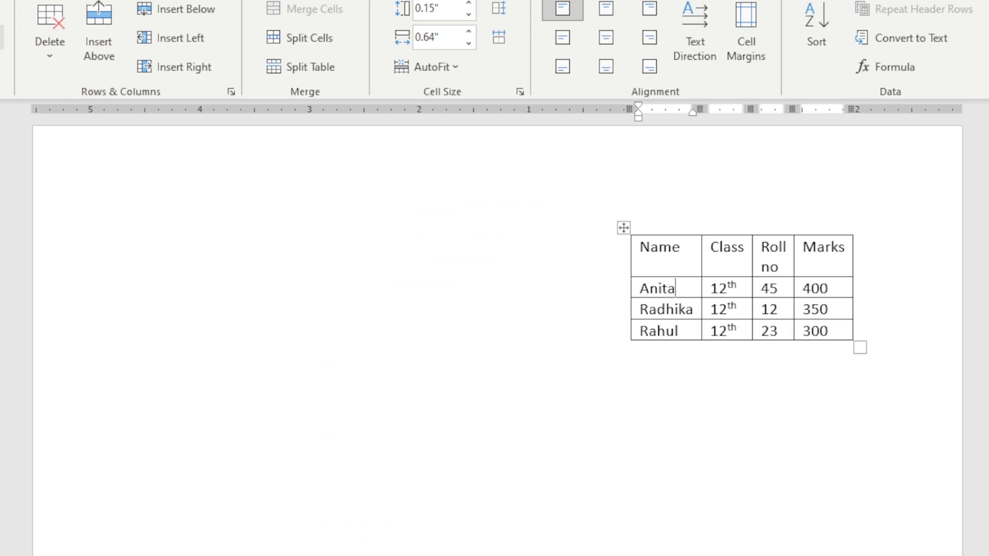
click(304, 309)
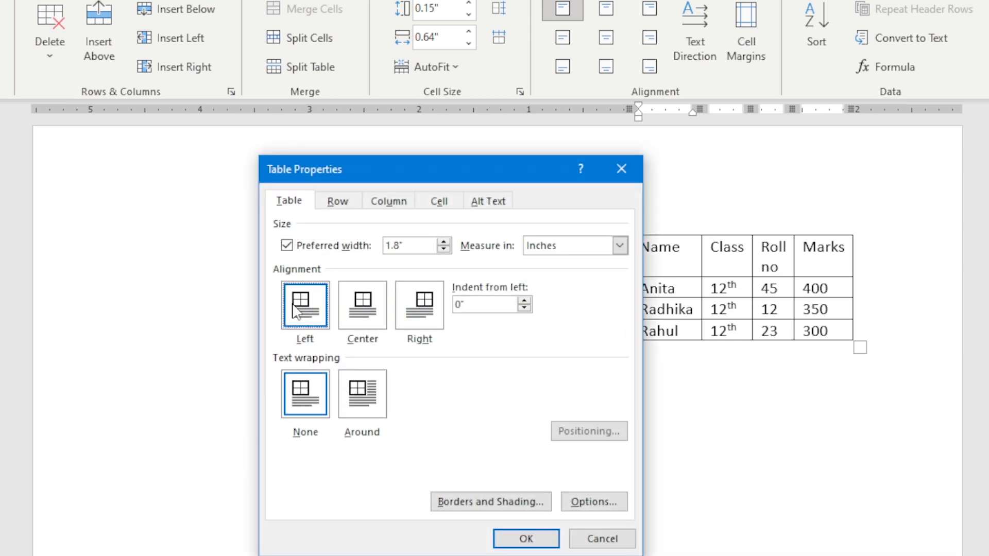
click(527, 539)
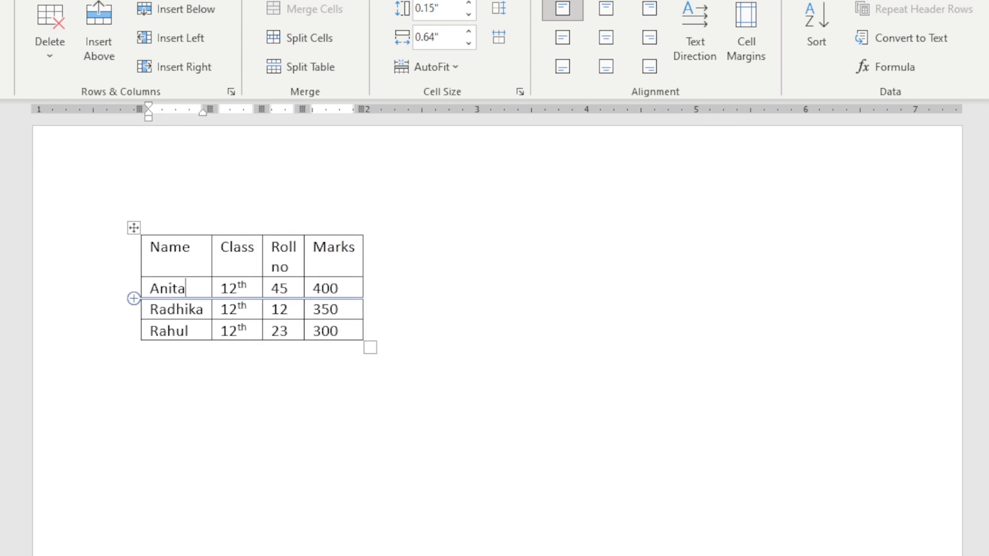
- Try an indent from left of 0.9 inches for the table, and undo it
click(1, 31)
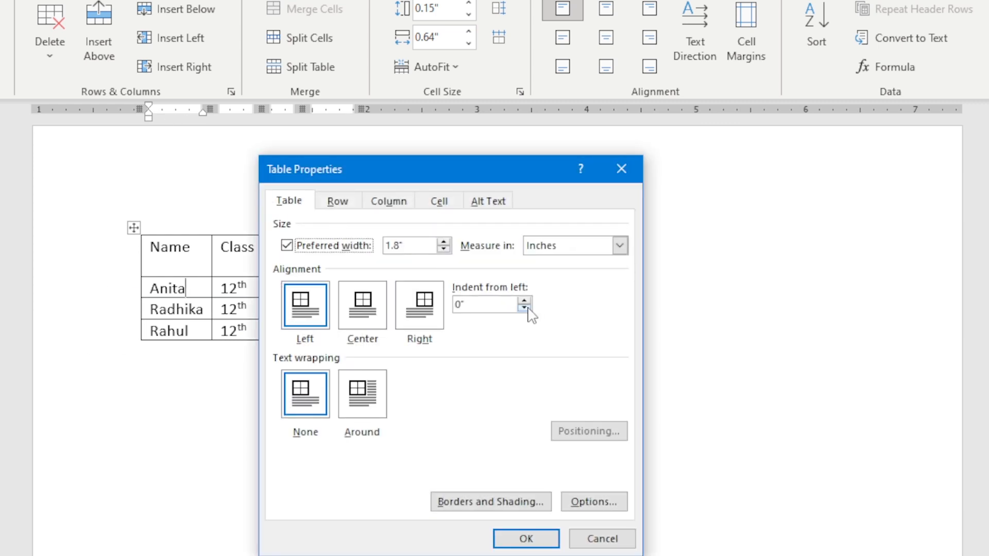
click(525, 301)
click(525, 302)
click(525, 302)
click(525, 301)
click(525, 305)
click(525, 305)
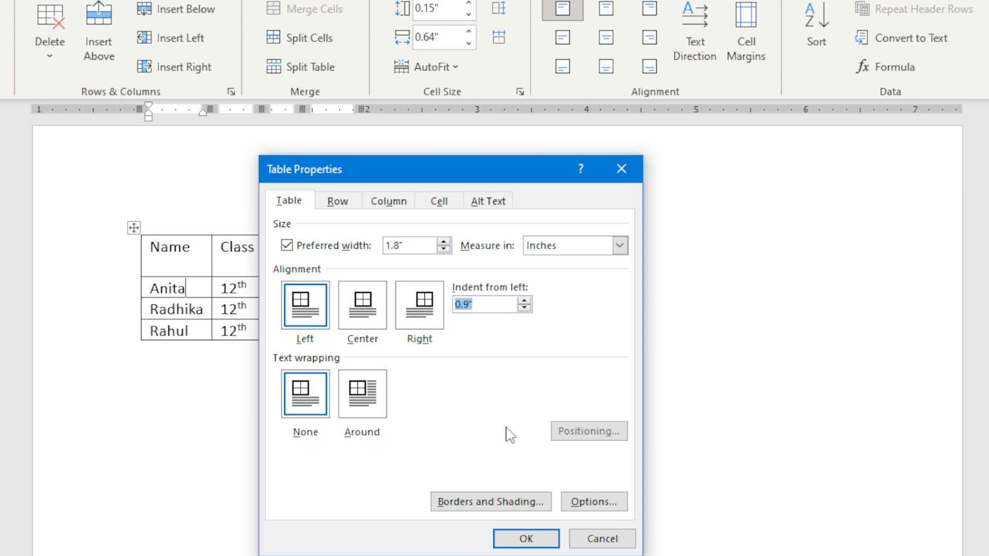
click(531, 539)
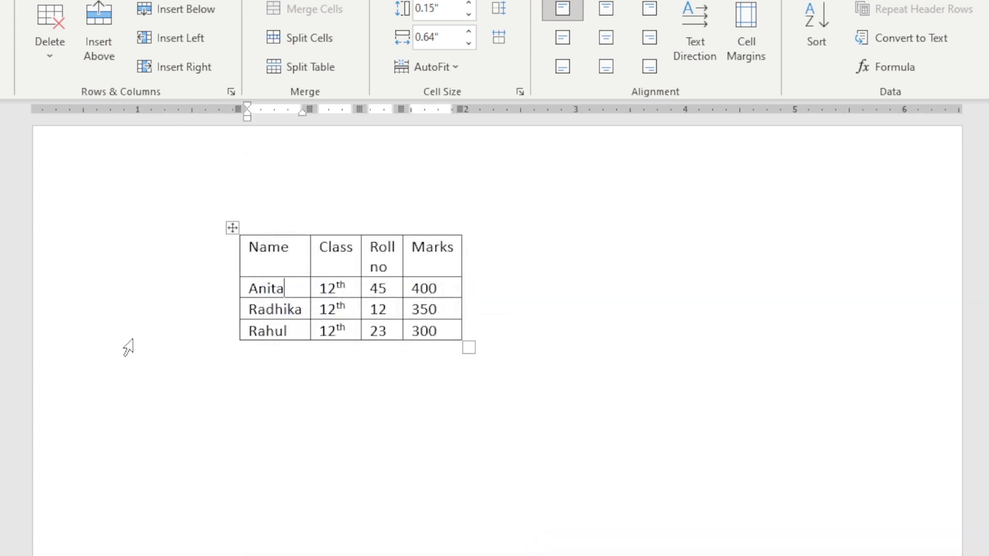
key(ctrl+z)
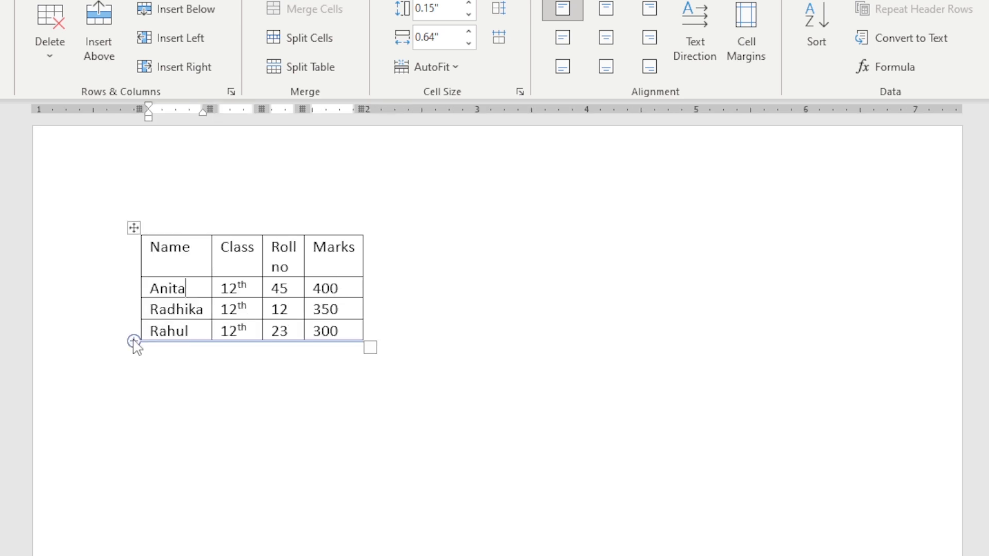
- Undo the table's recent alignment and preferred width changes, and check its properties
click(1, 36)
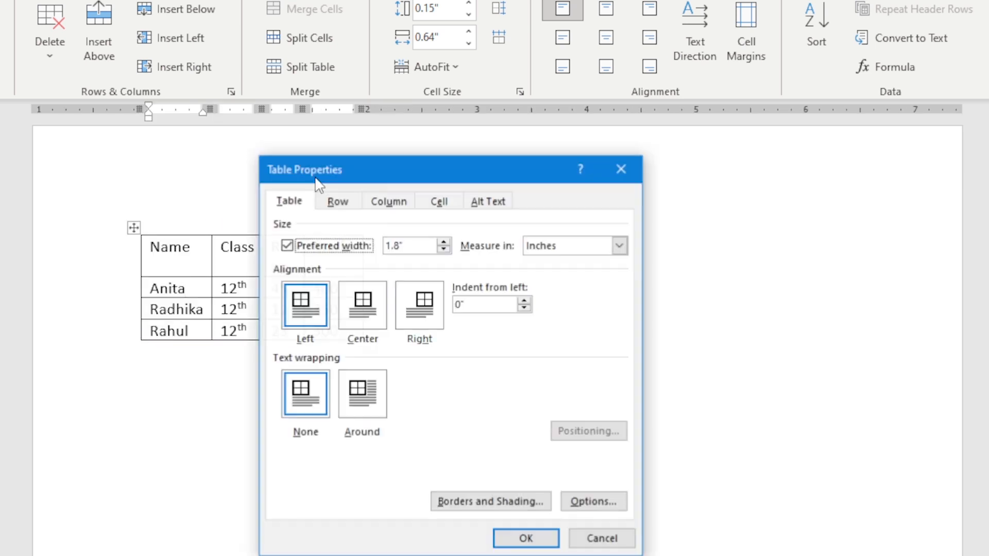
click(630, 175)
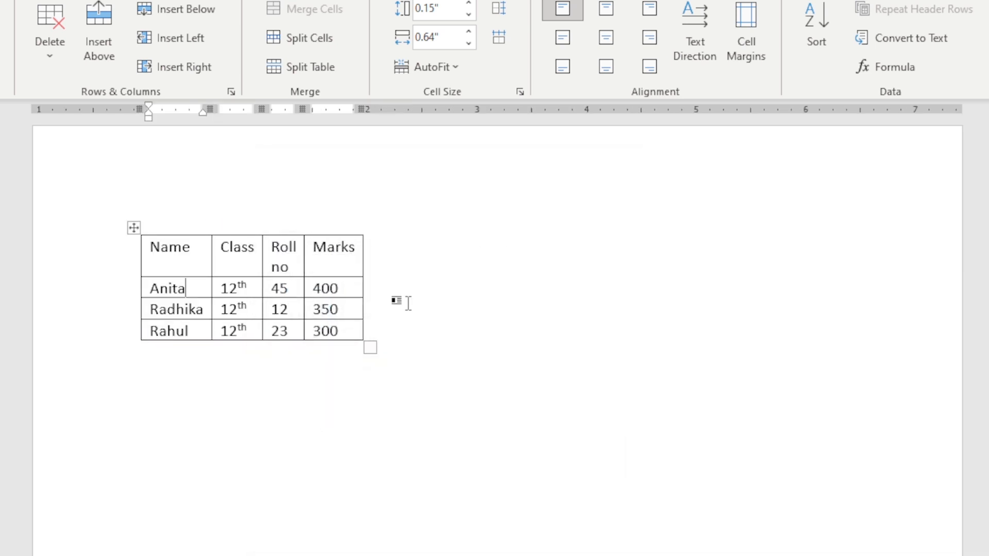
key(ctrl+shift)
key(ctrl+z)
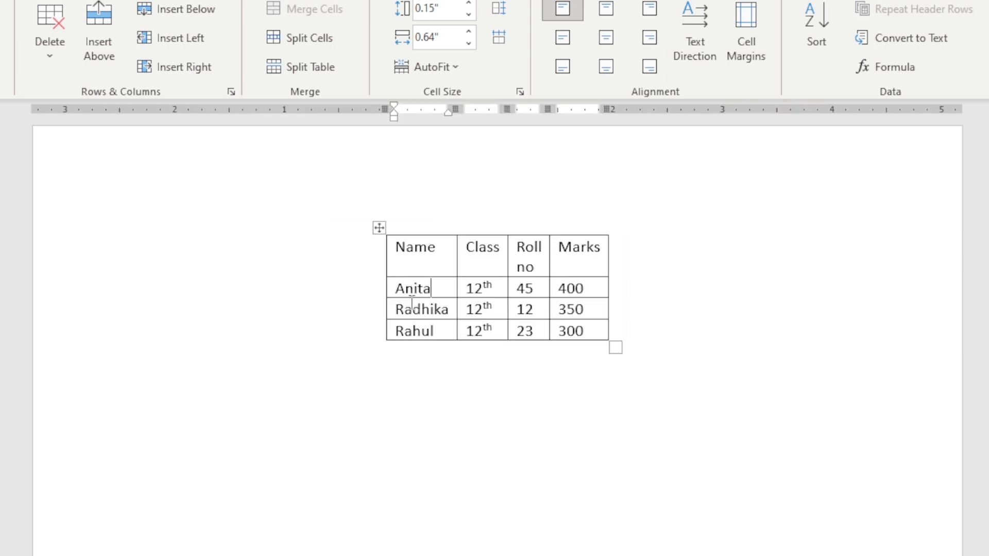
key(ctrl+z)
click(1, 36)
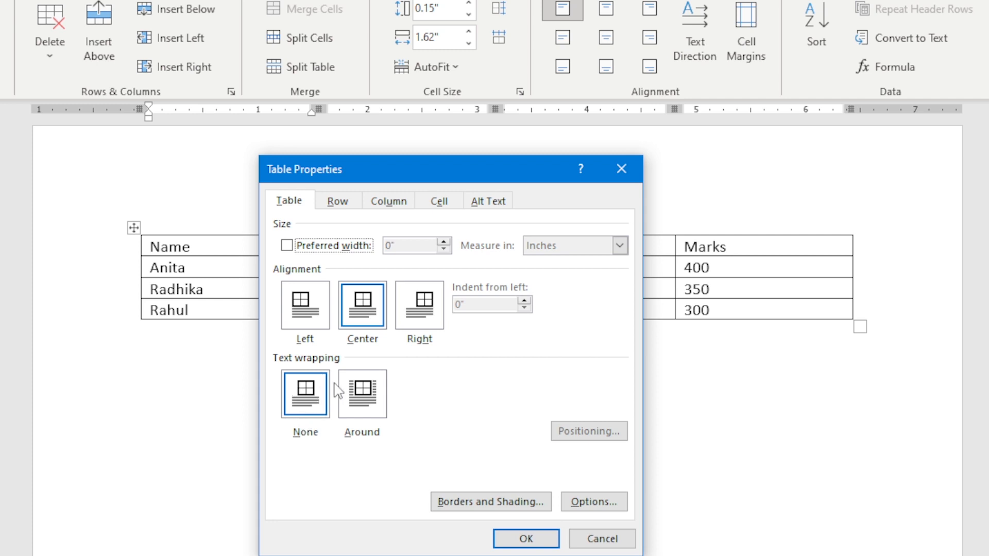
click(618, 169)
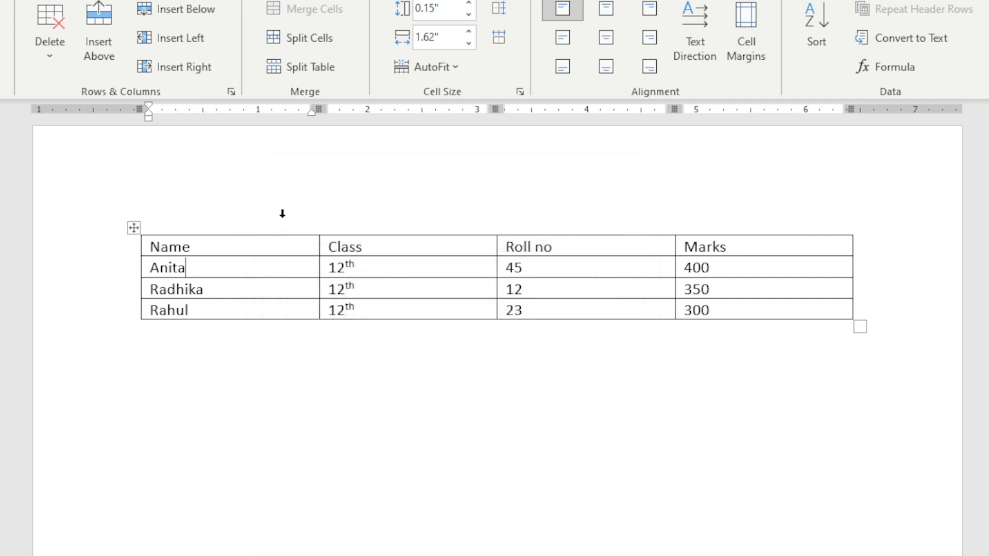
- Generate sample paragraphs below the table with =rand()
click(172, 399)
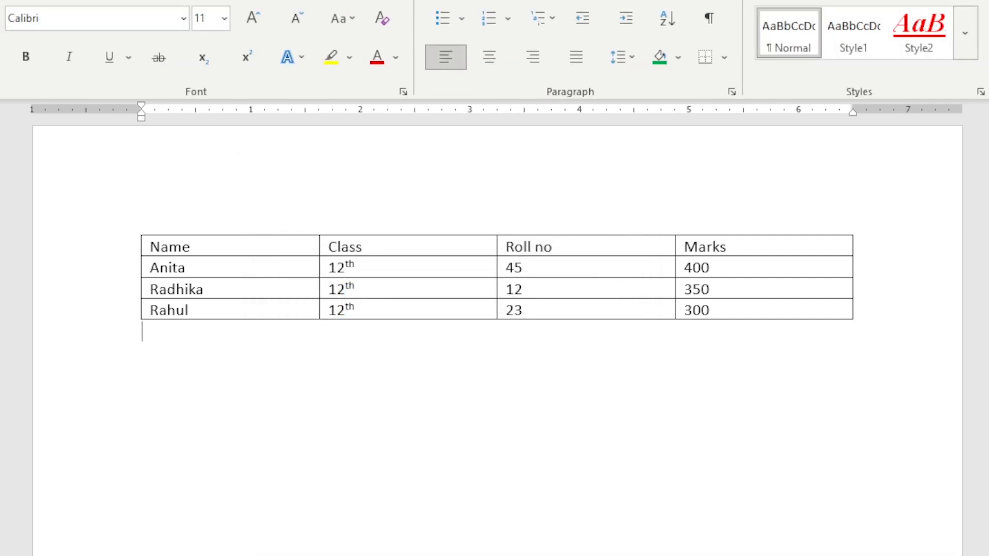
text(=rand())
key(Return)
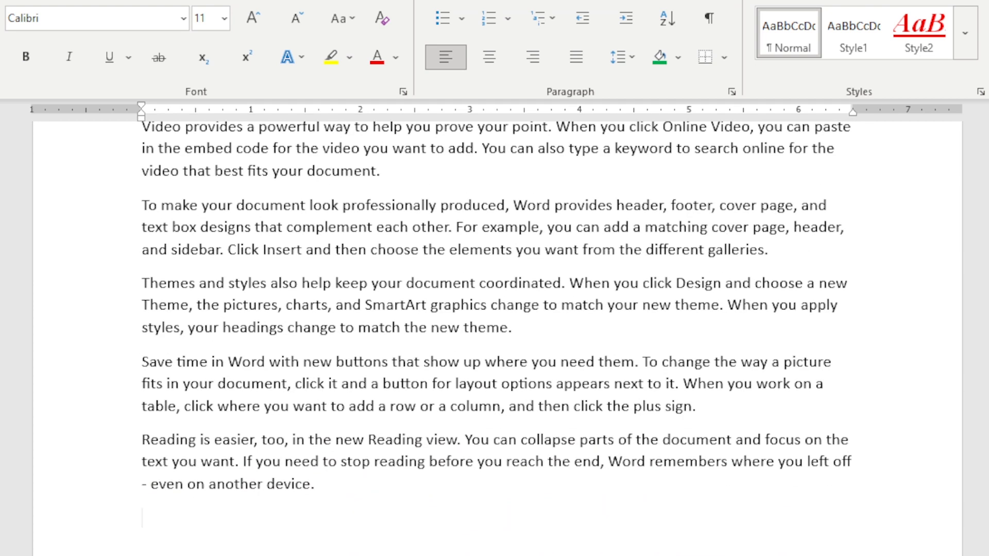
scroll(497, 339, up, 5)
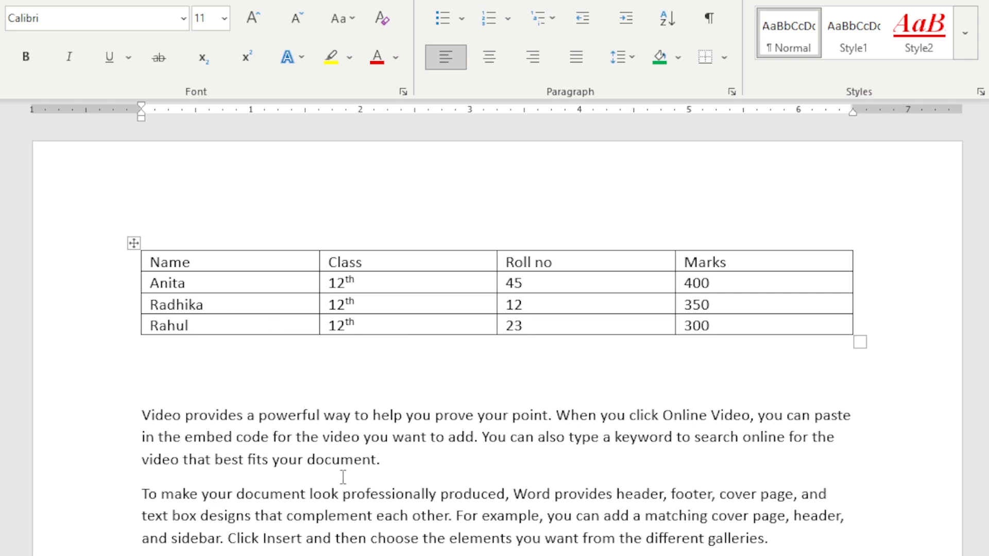
- Set the table's text wrapping to Around and move the table between the first and second paragraphs
click(303, 283)
click(690, 1)
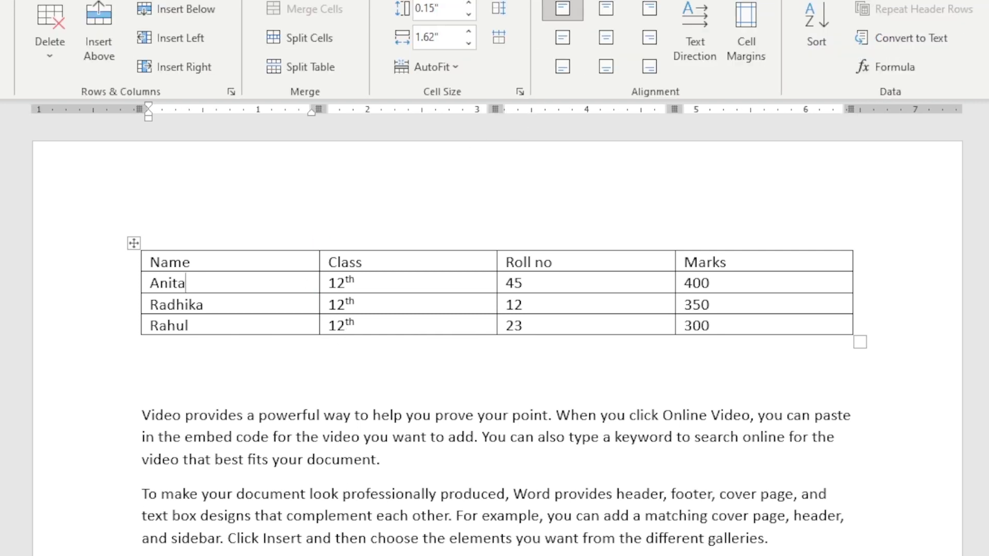
click(1, 31)
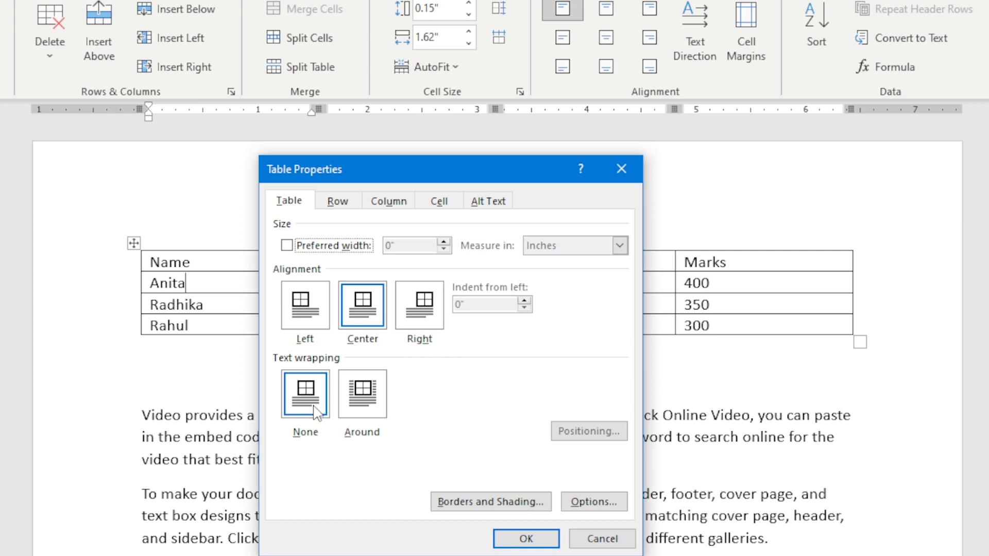
click(368, 405)
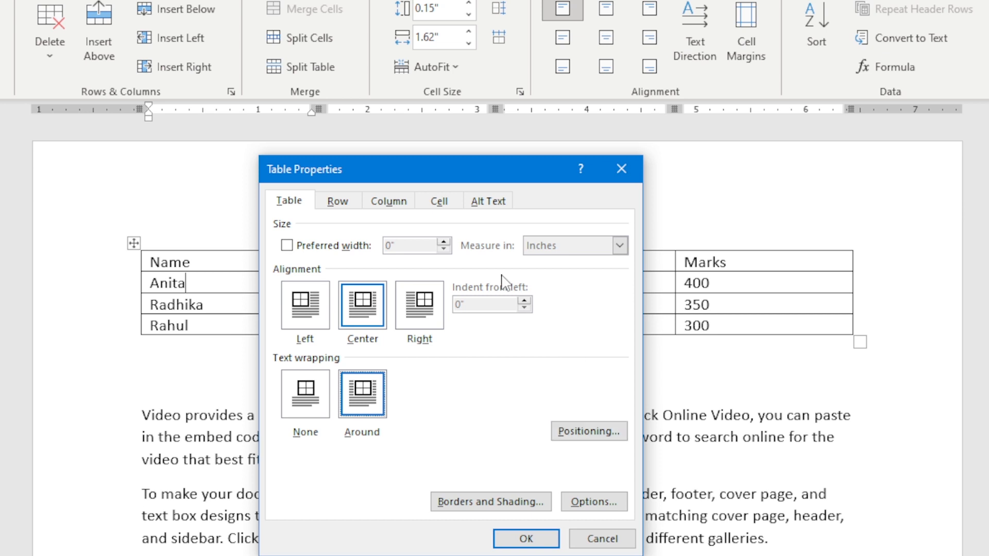
drag(462, 169, 433, 44)
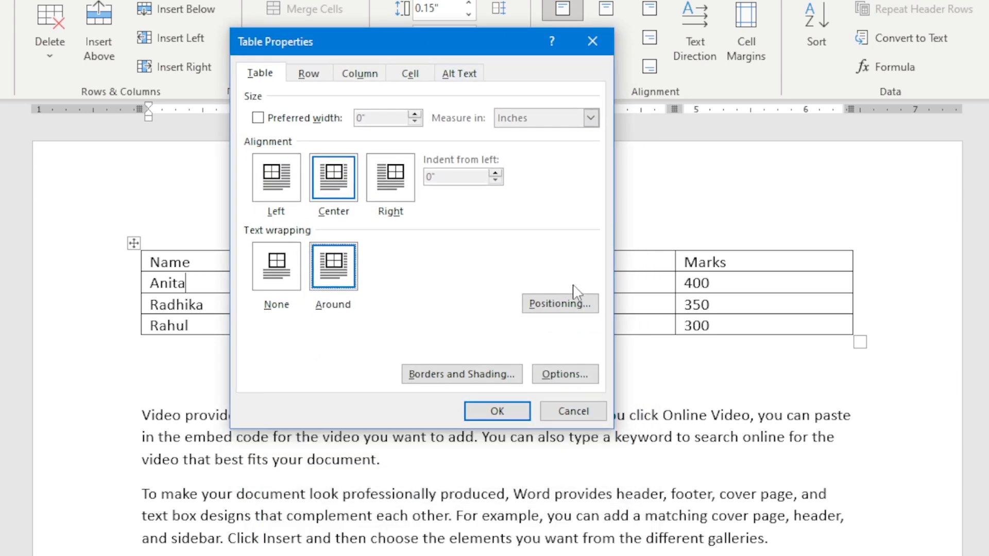
click(500, 415)
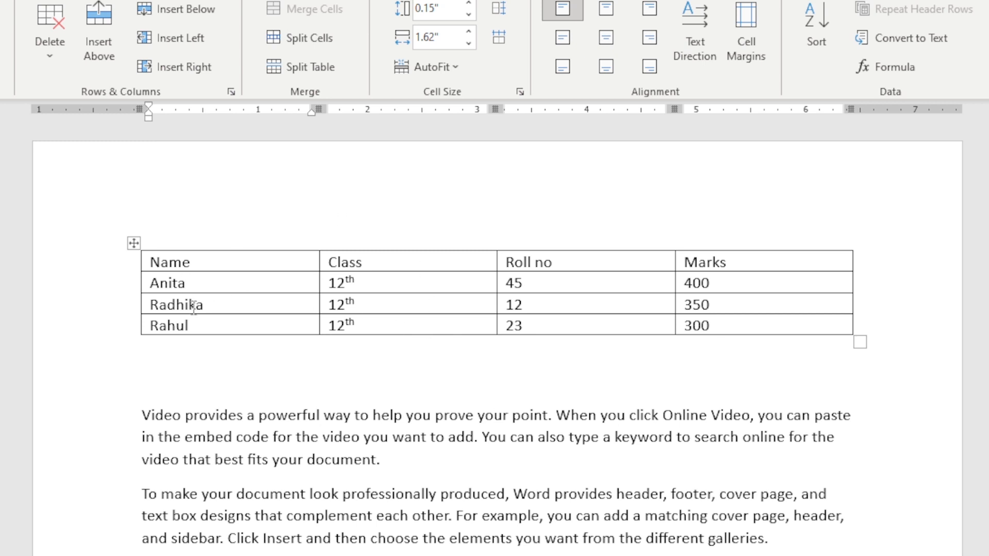
drag(130, 242, 154, 485)
scroll(376, 508, down, 2)
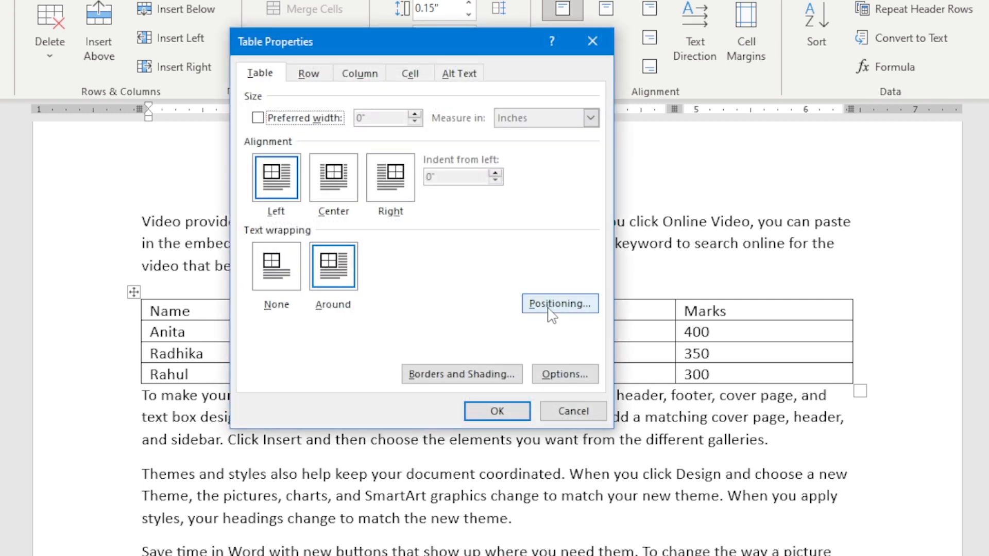
- Set the table's horizontal position to Right relative to Page in its positioning settings
click(552, 305)
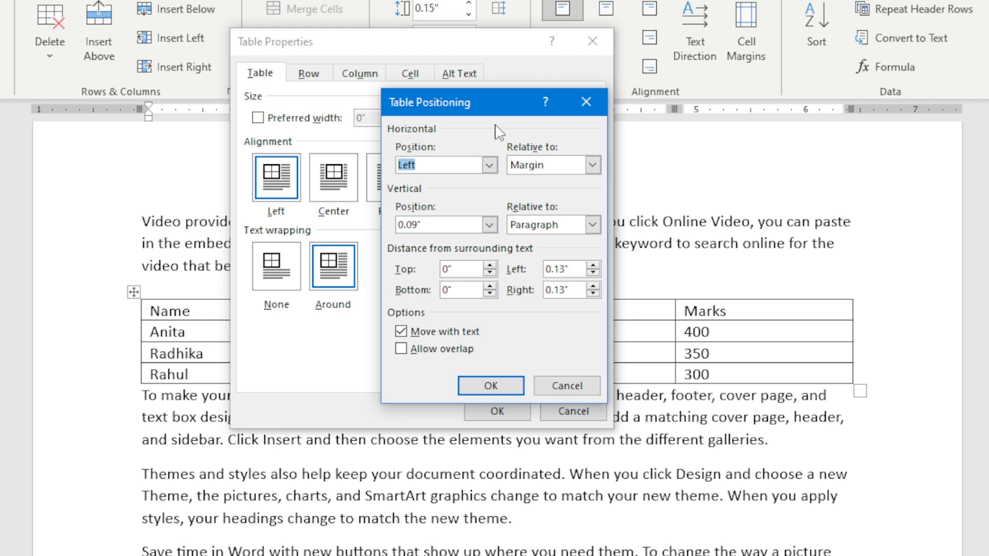
drag(504, 102, 399, 68)
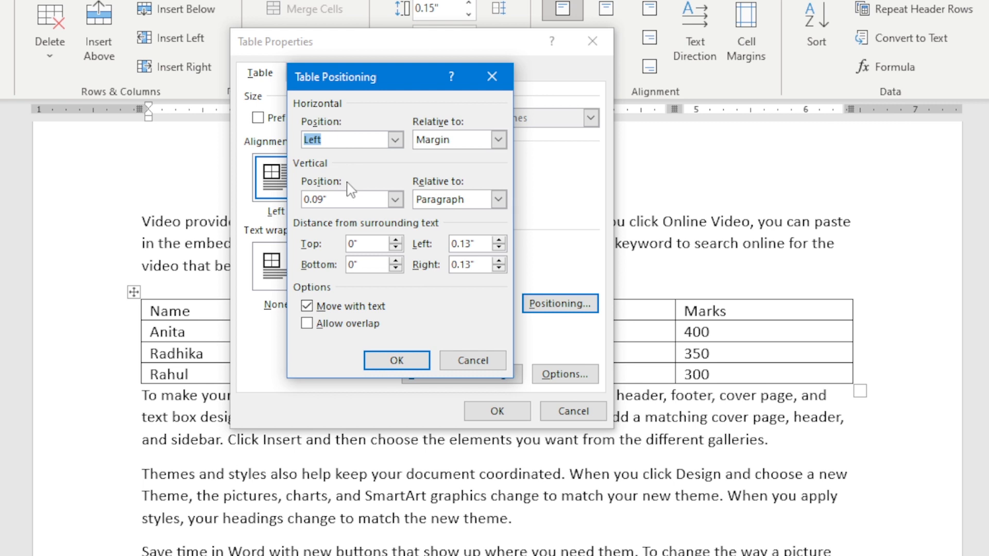
click(395, 139)
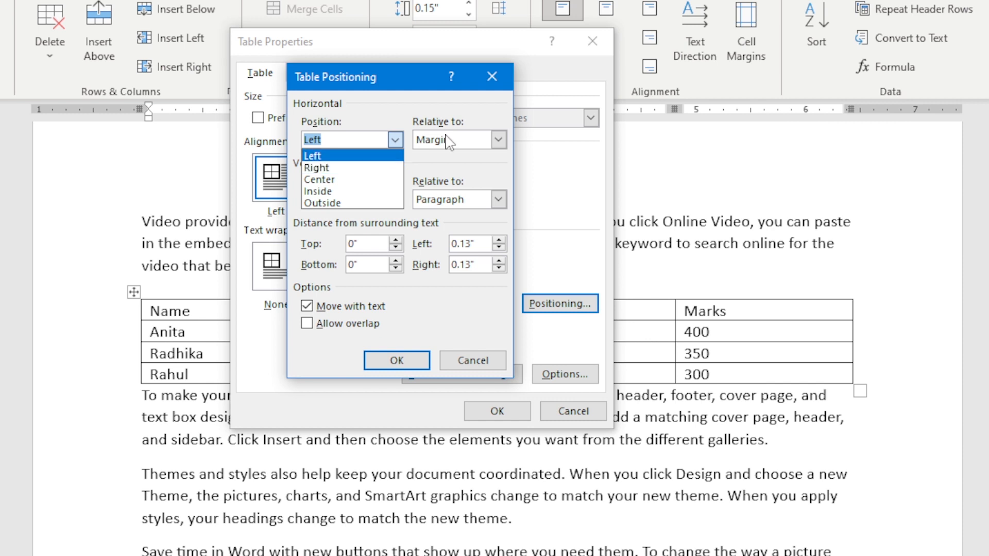
click(499, 139)
click(498, 139)
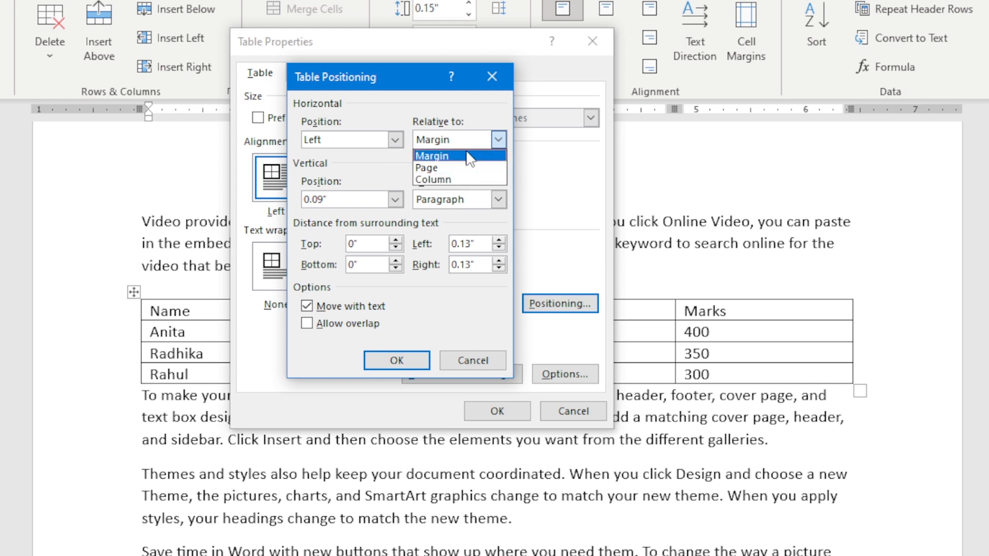
click(441, 180)
click(498, 140)
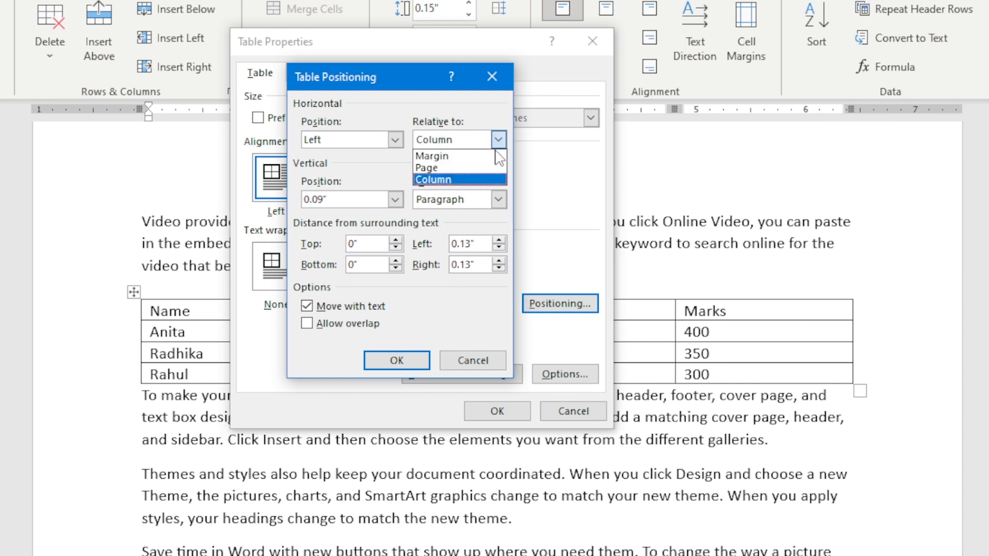
click(446, 169)
click(396, 140)
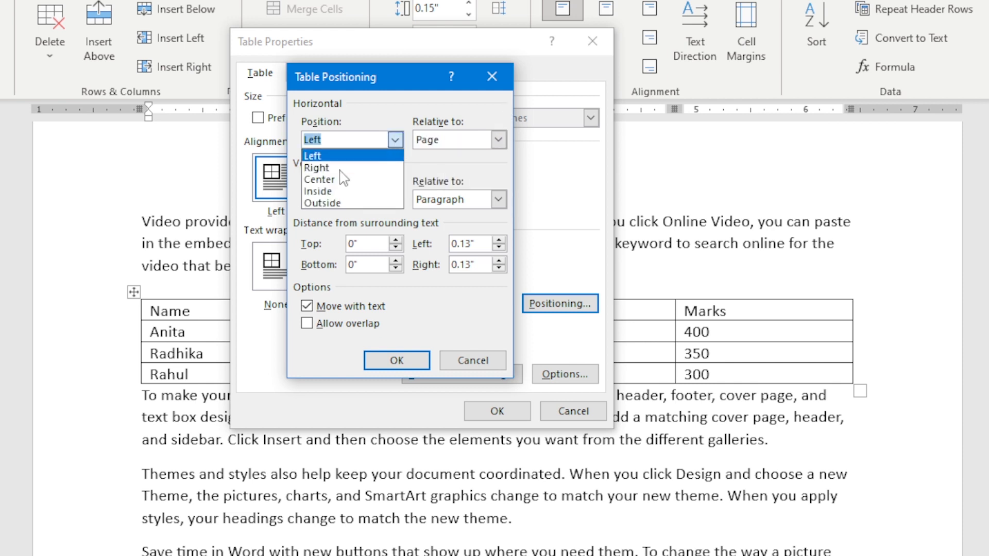
click(327, 169)
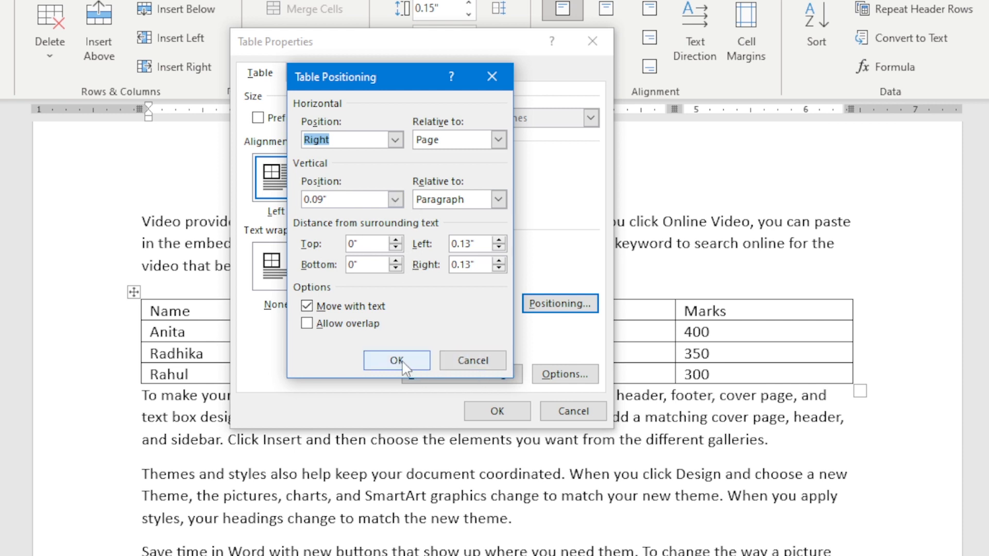
click(406, 366)
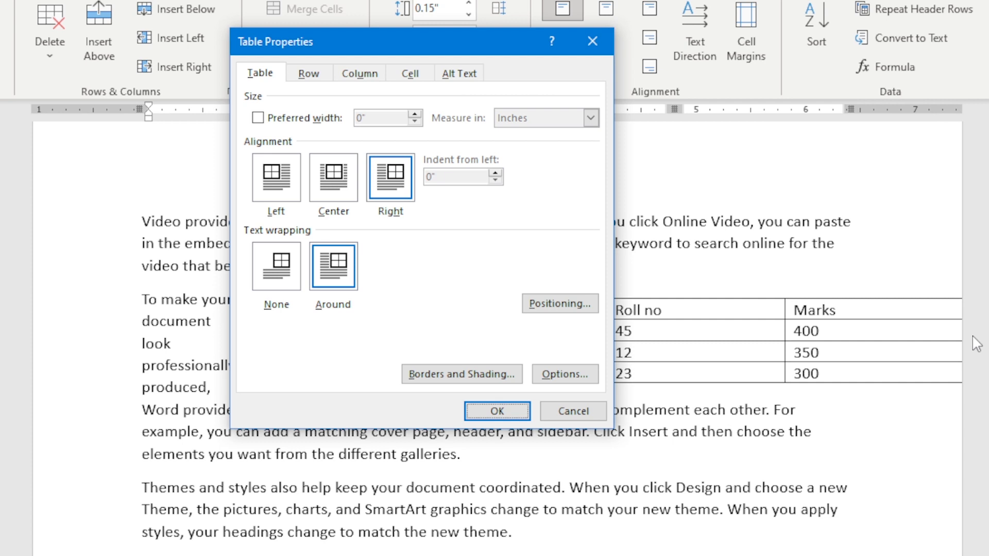
drag(412, 41, 31, 244)
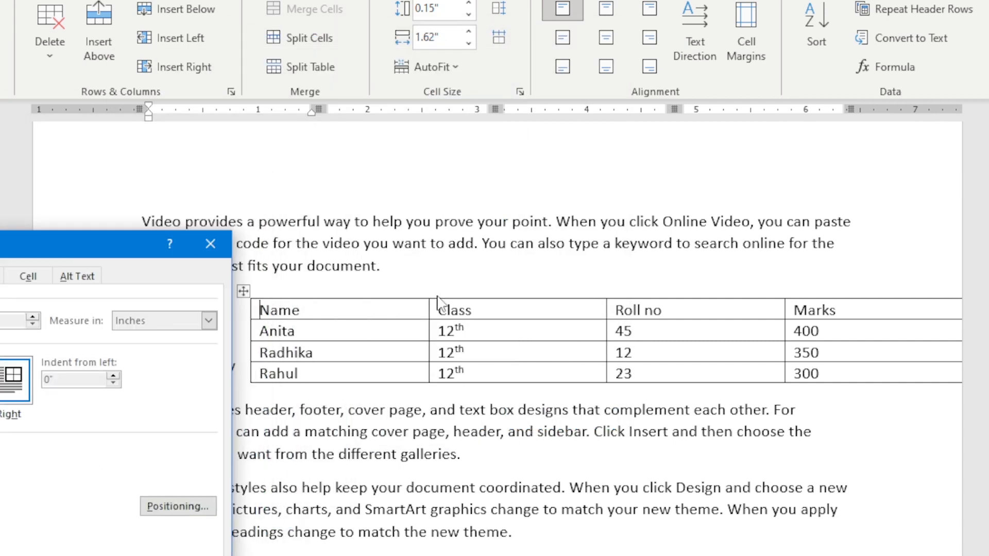
- Change the reference of the table's horizontal position to Margin in its positioning settings
drag(93, 236, 476, 103)
click(564, 371)
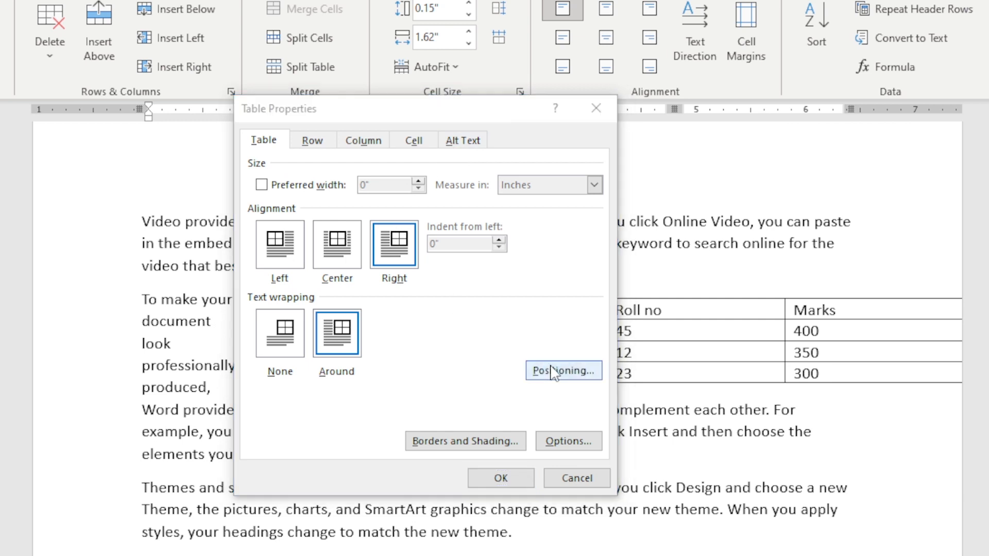
click(498, 139)
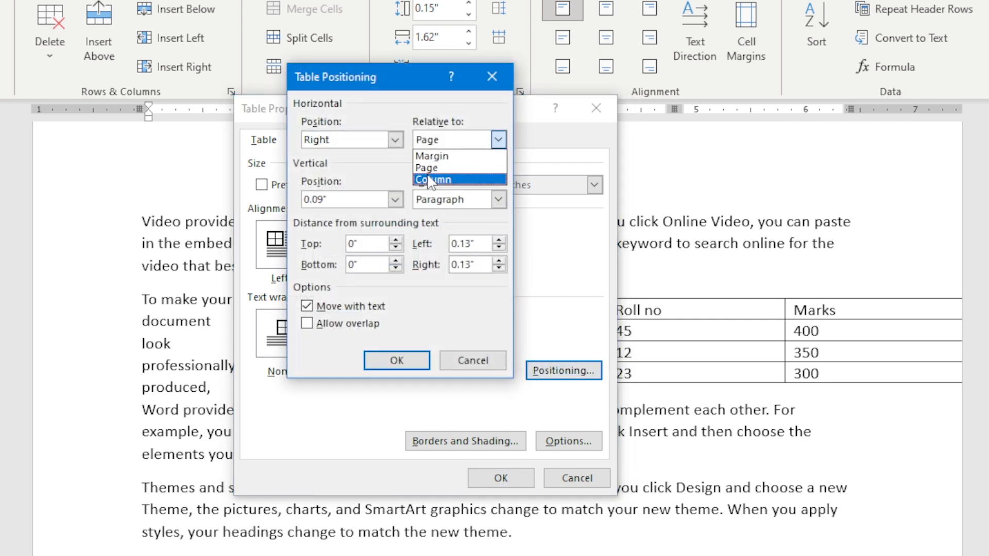
click(443, 161)
key(Up)
click(406, 362)
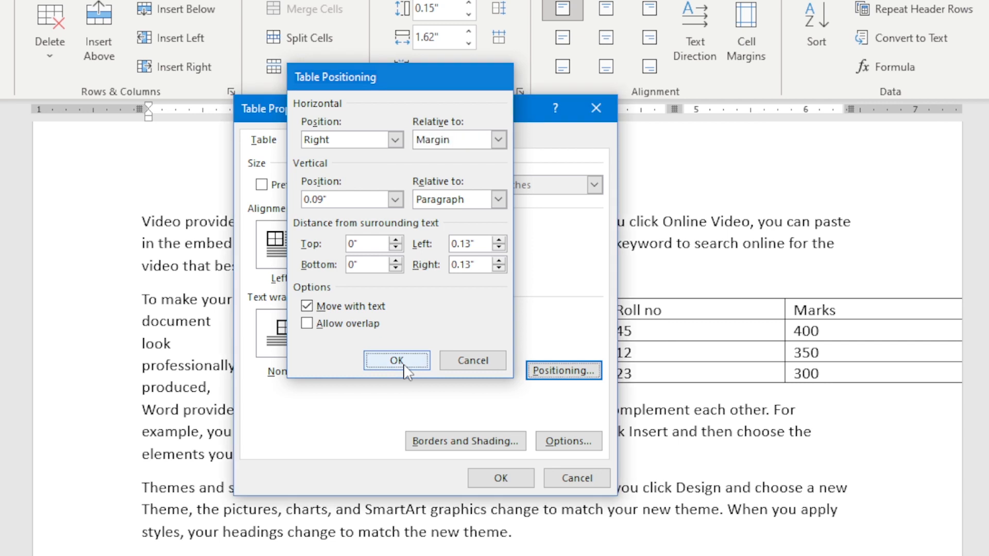
mouse_move(481, 108)
mouse_down()
mouse_move(128, 187)
mouse_move(0, 229)
mouse_move(666, 1)
mouse_move(659, 3)
mouse_up()
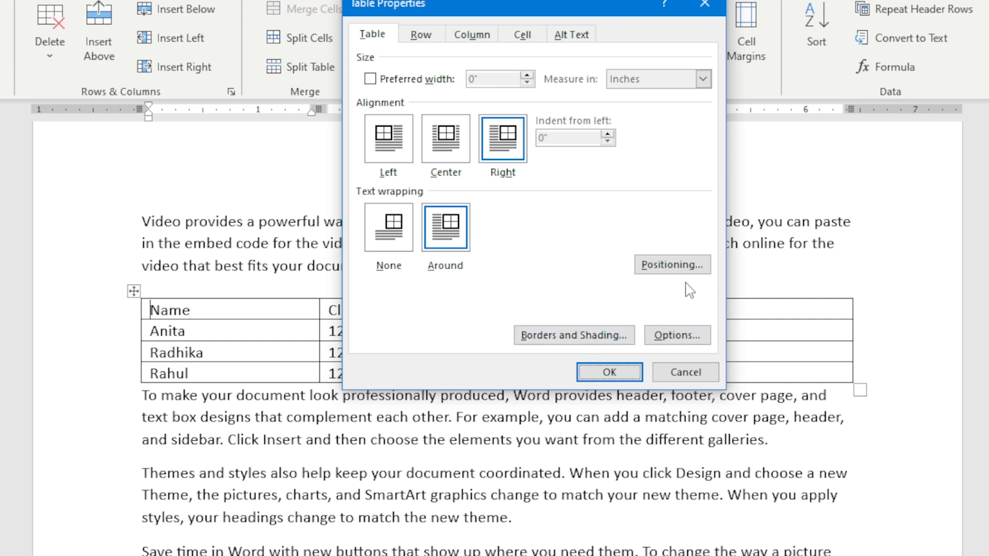
- Examine the table's positioning settings for horizontal and vertical position, distance from surrounding text, and the move and overlap options
click(675, 265)
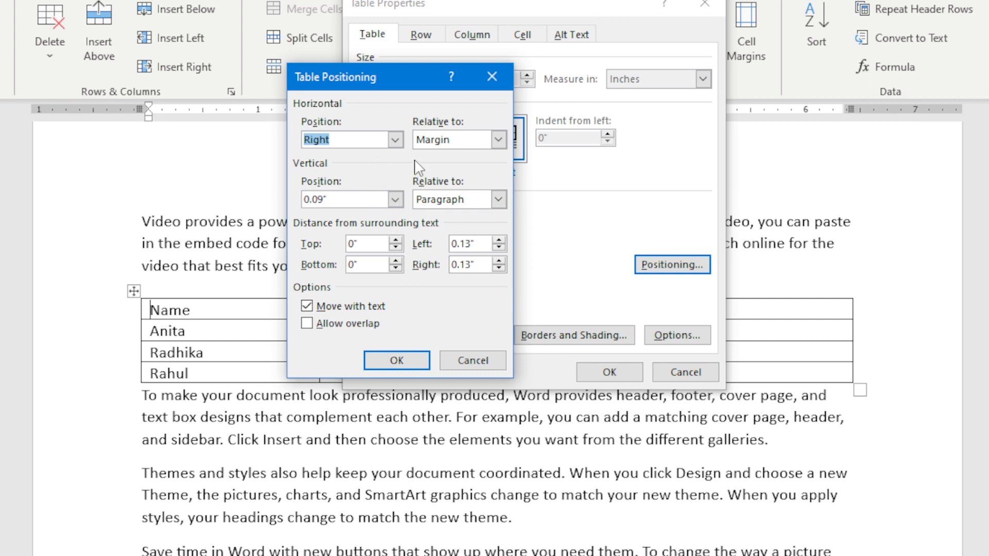
drag(410, 77, 112, 429)
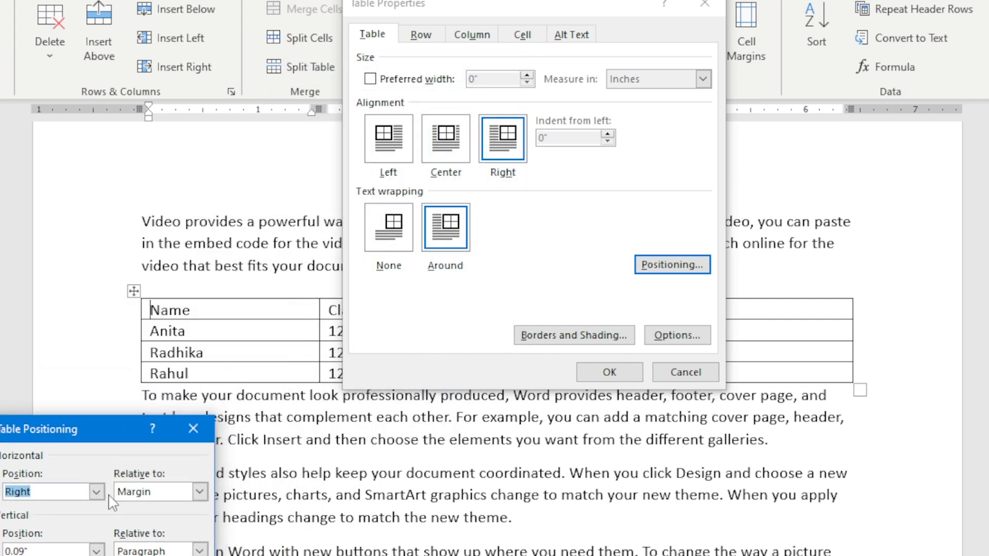
click(437, 10)
click(194, 429)
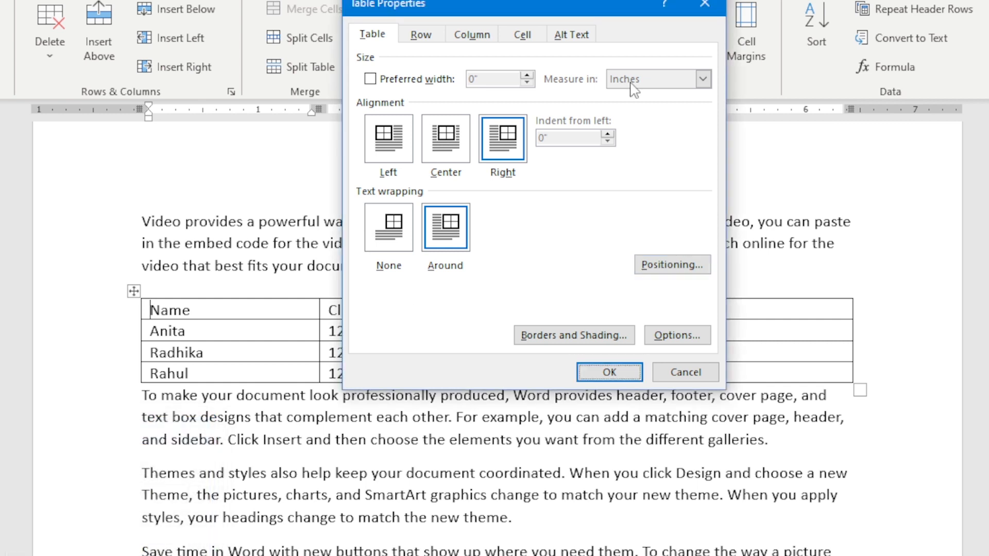
click(705, 6)
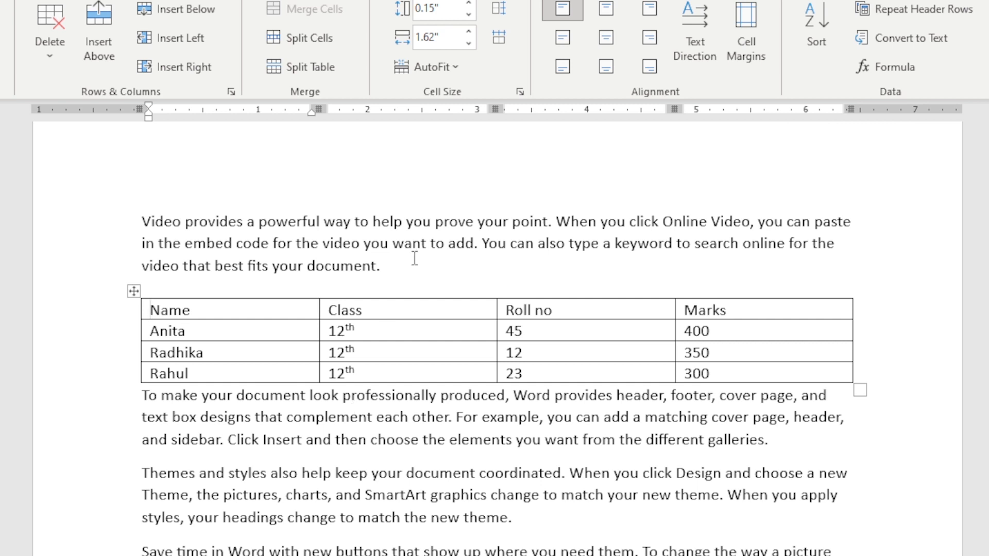
click(1, 31)
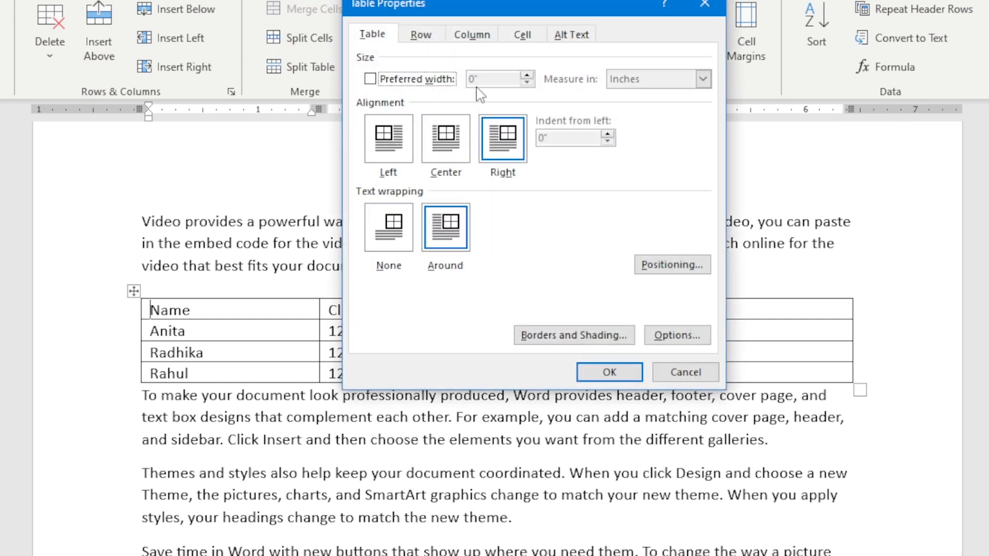
click(688, 268)
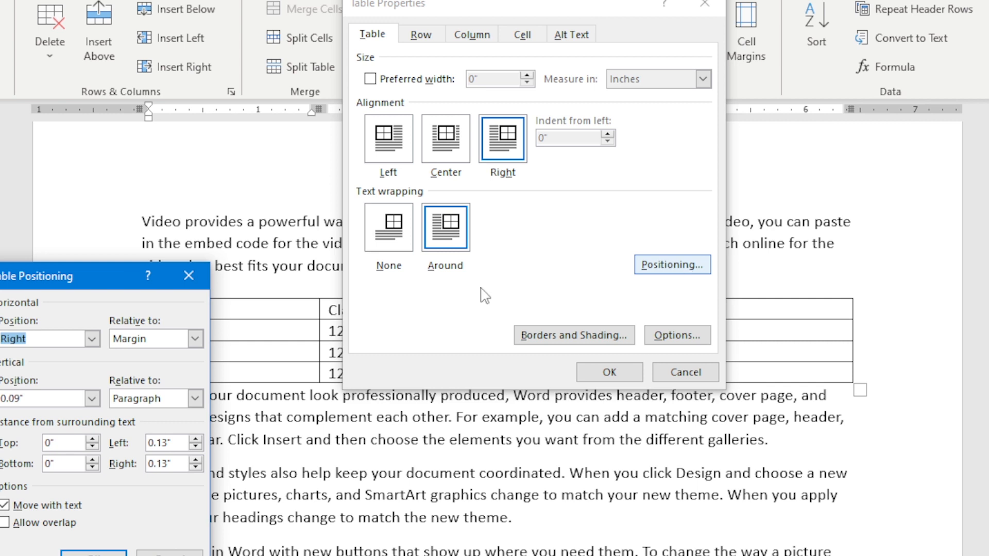
drag(45, 206, 304, 89)
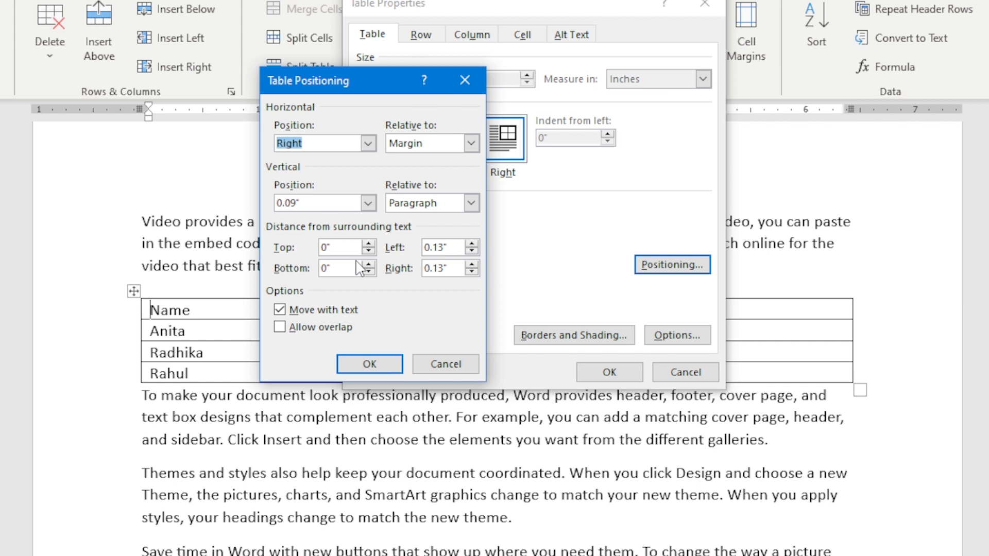
click(369, 364)
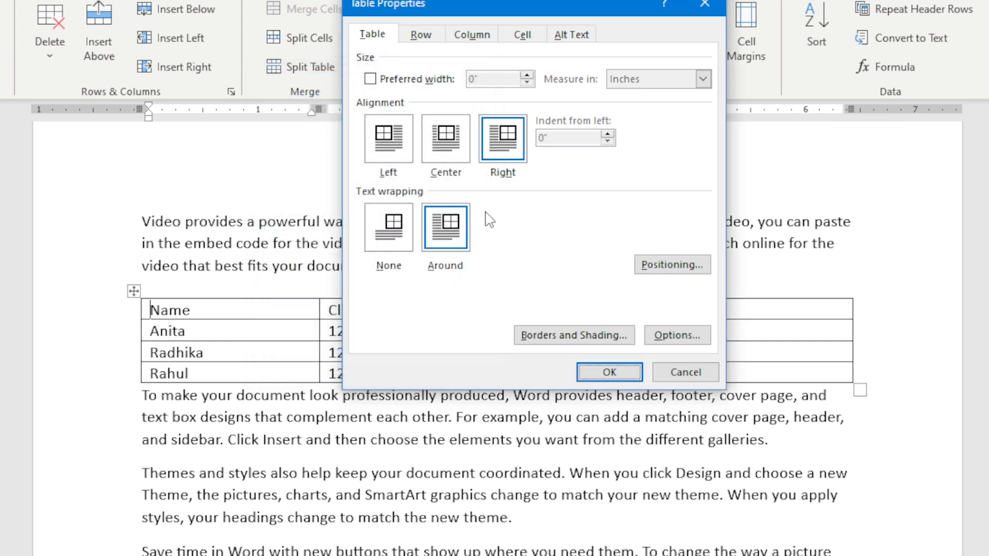
- Close the table properties and narrow the Name, Class and Roll no columns of the marks table
click(706, 4)
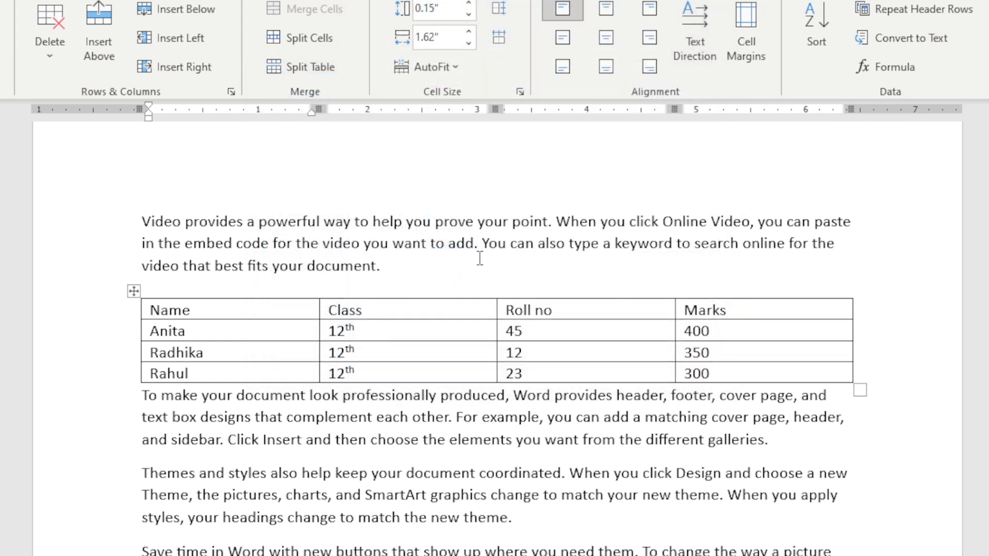
click(133, 291)
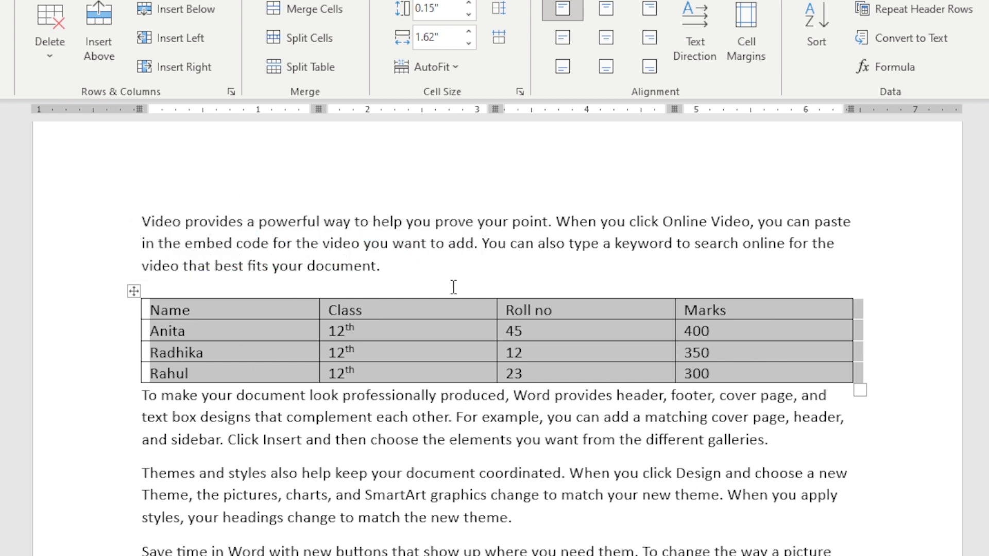
drag(322, 110, 280, 109)
drag(495, 108, 439, 109)
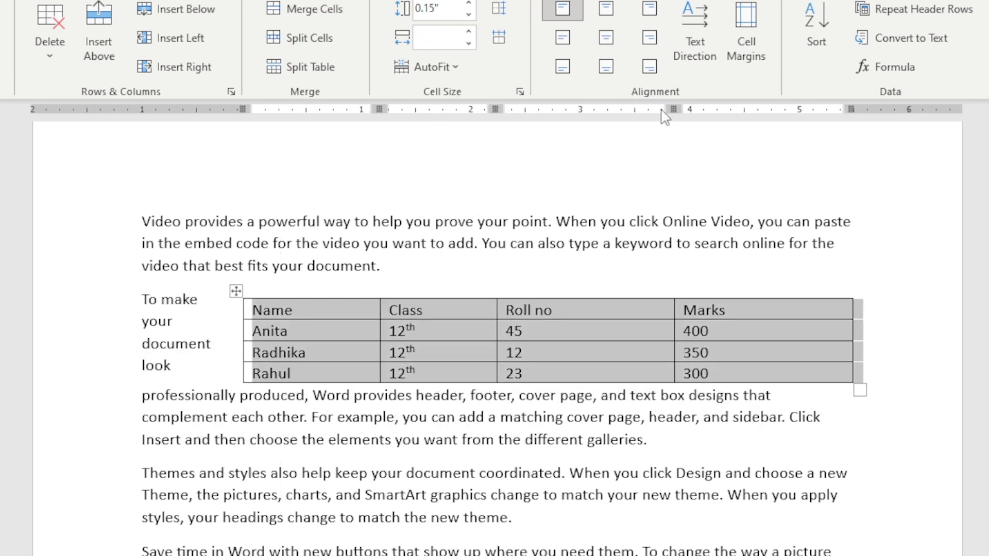
drag(668, 108, 629, 110)
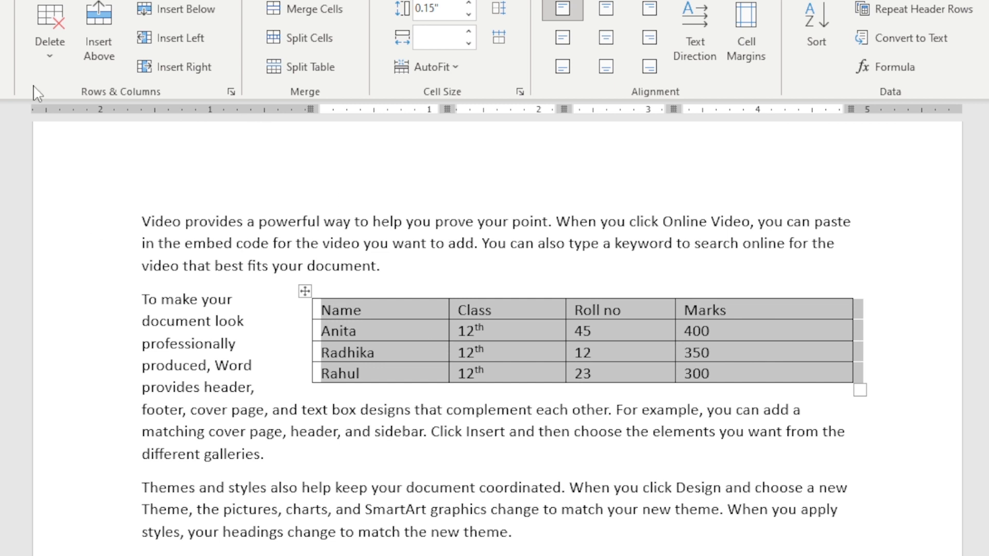
- Try increasing the table's top distance from surrounding text in its positioning settings
click(672, 265)
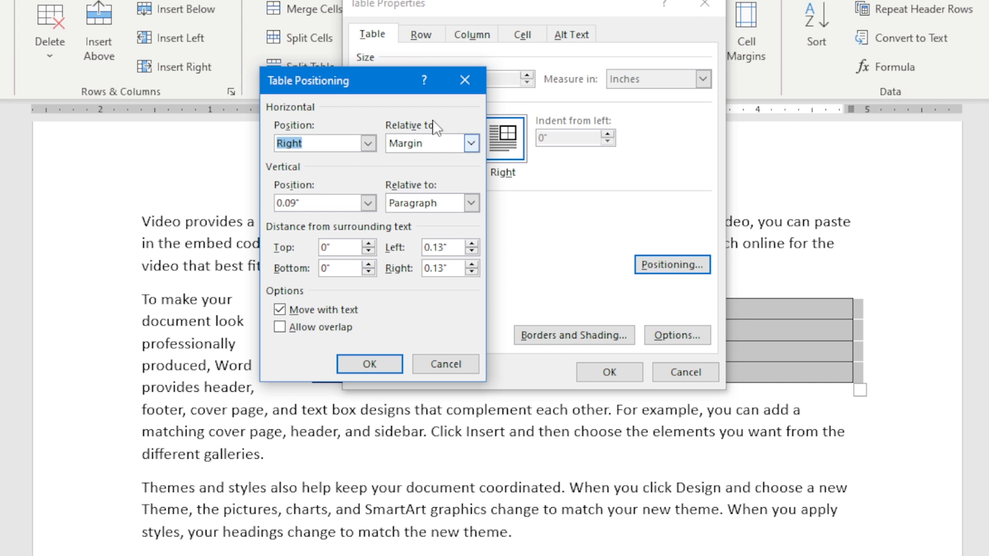
drag(383, 76, 561, 65)
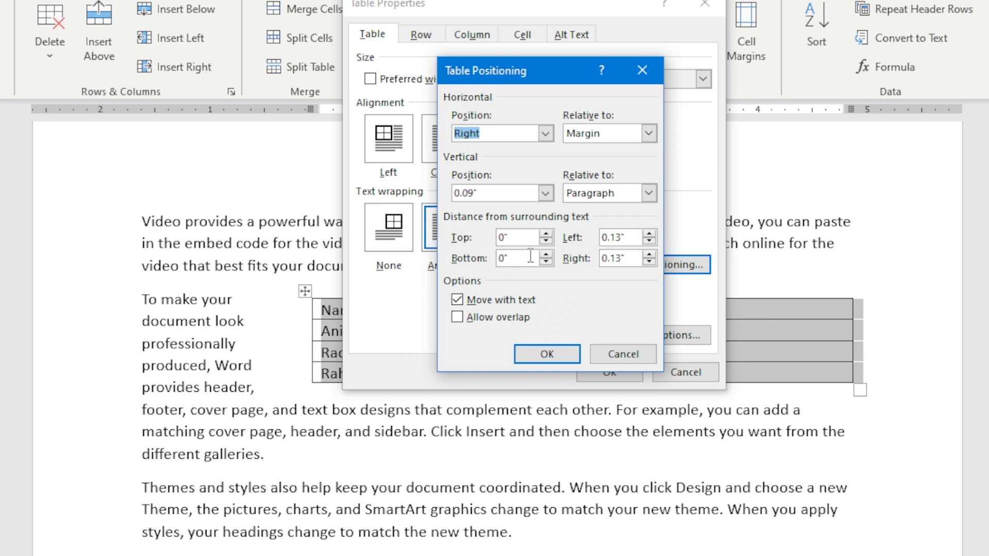
click(547, 233)
click(546, 233)
click(546, 234)
click(546, 360)
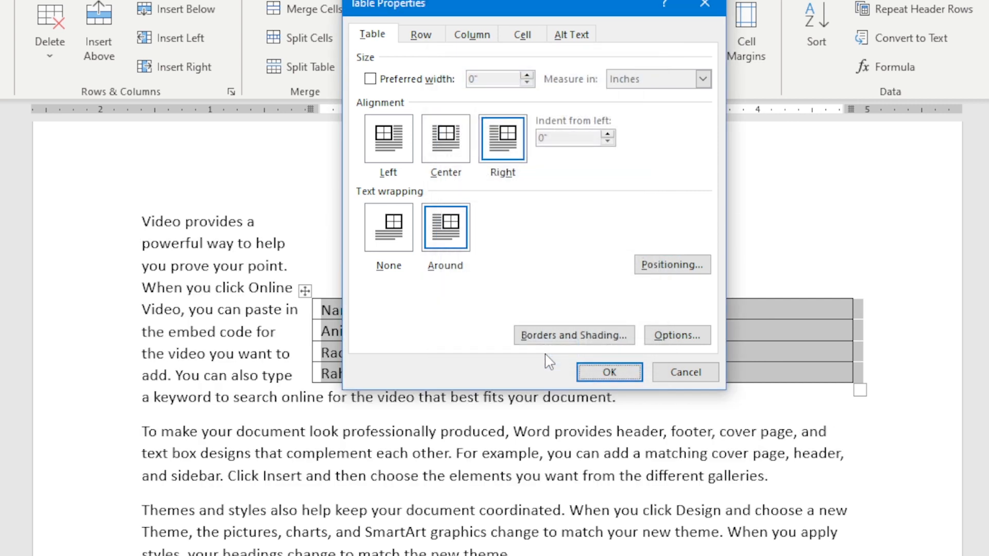
click(607, 374)
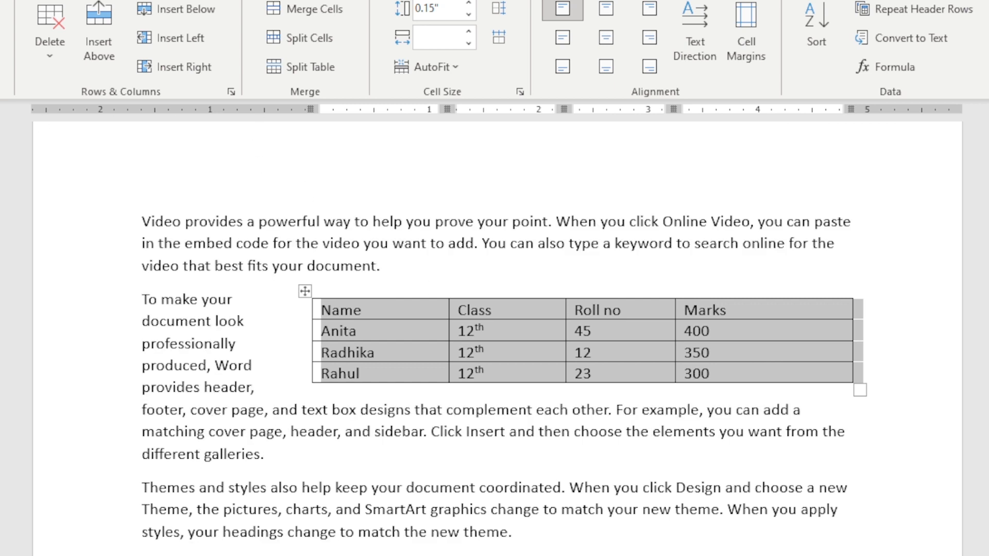
- Review the Move with text and Allow overlap options in the table's positioning settings without changing them
click(669, 265)
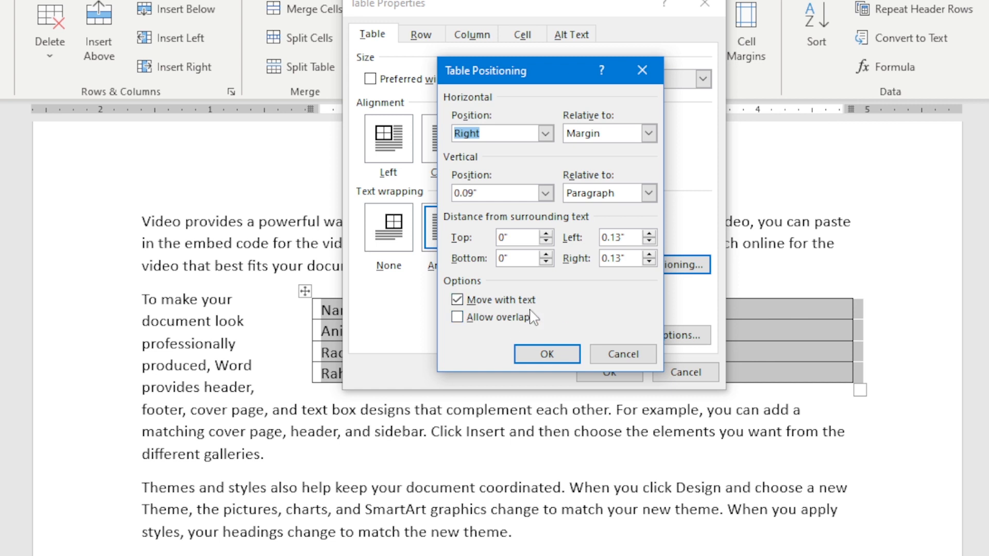
click(650, 69)
click(703, 5)
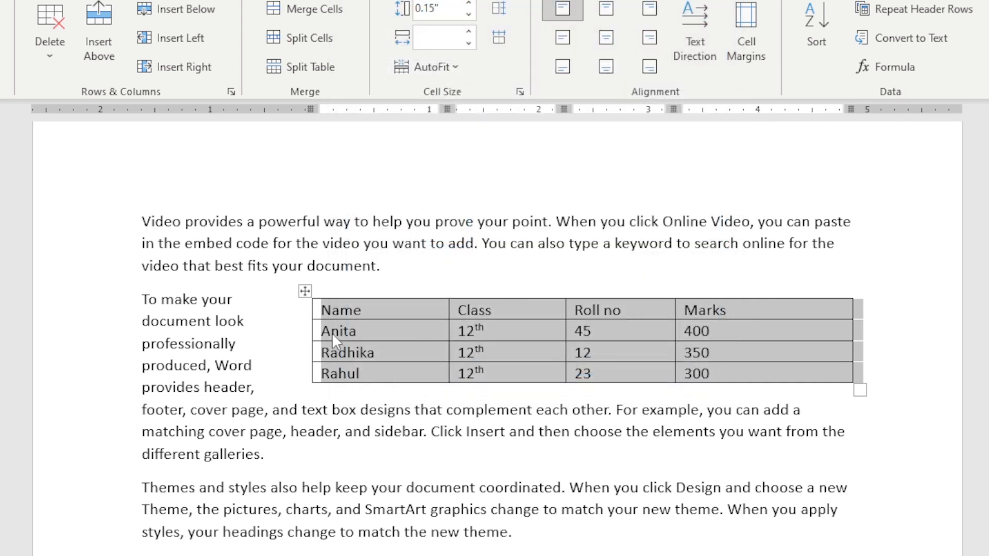
- Set the table's alignment to Left in the table properties, with text wrapping around it
click(1, 68)
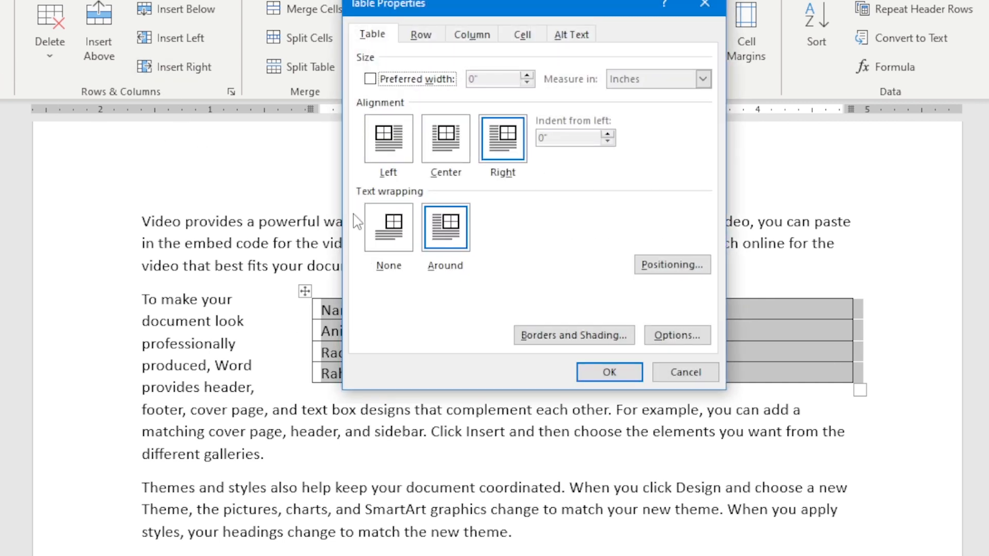
click(376, 133)
click(610, 373)
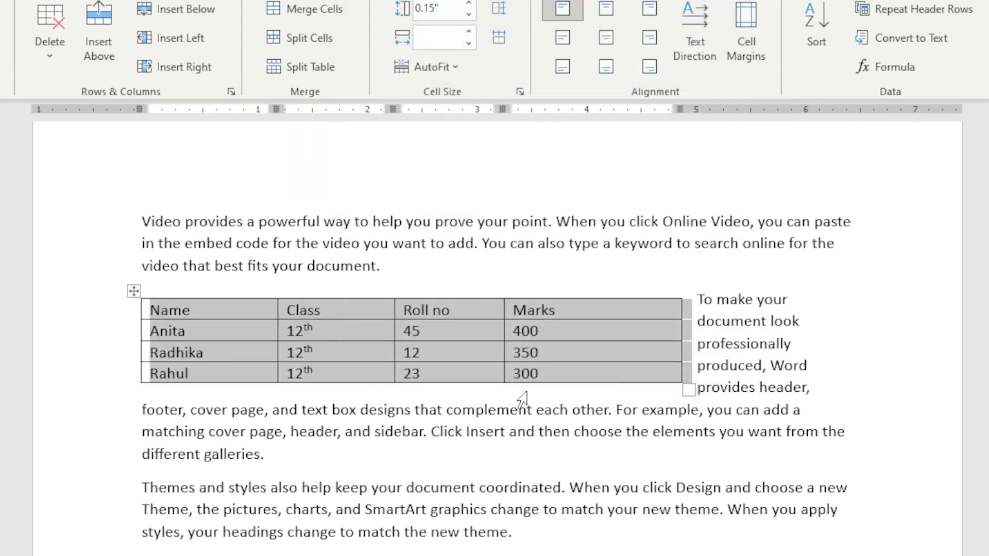
- Add about two and a half lines of random letters to the end of the first paragraph, above the table
click(379, 266)
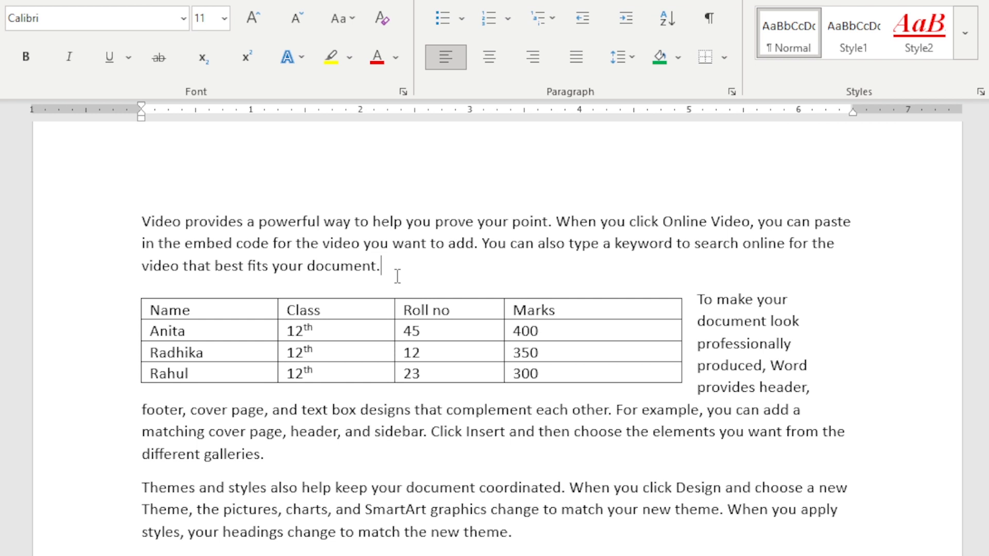
text(jfdklfjdsklfjdlkfjdsklfjdkslfjsk)
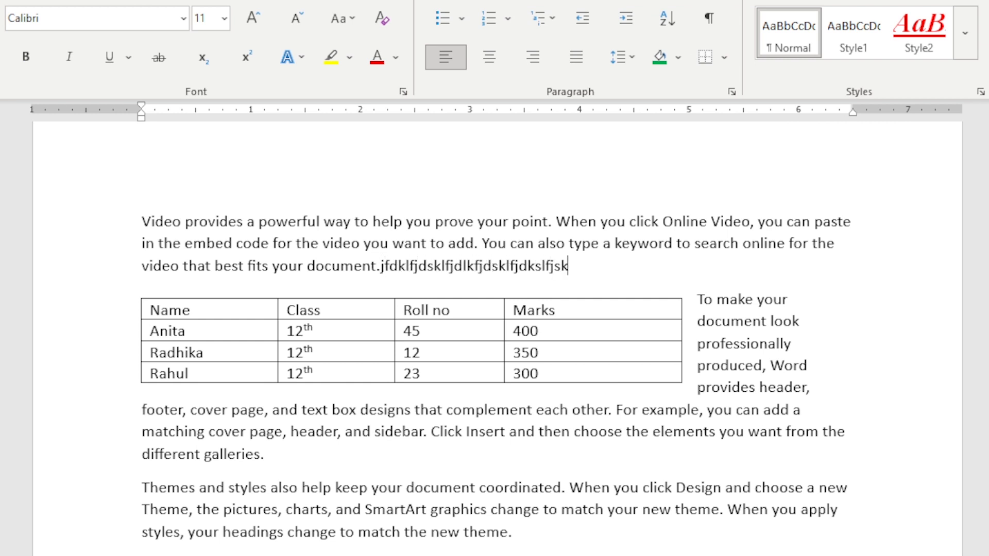
text(fjdskfjdksfjdkslfjdkfjklfj)
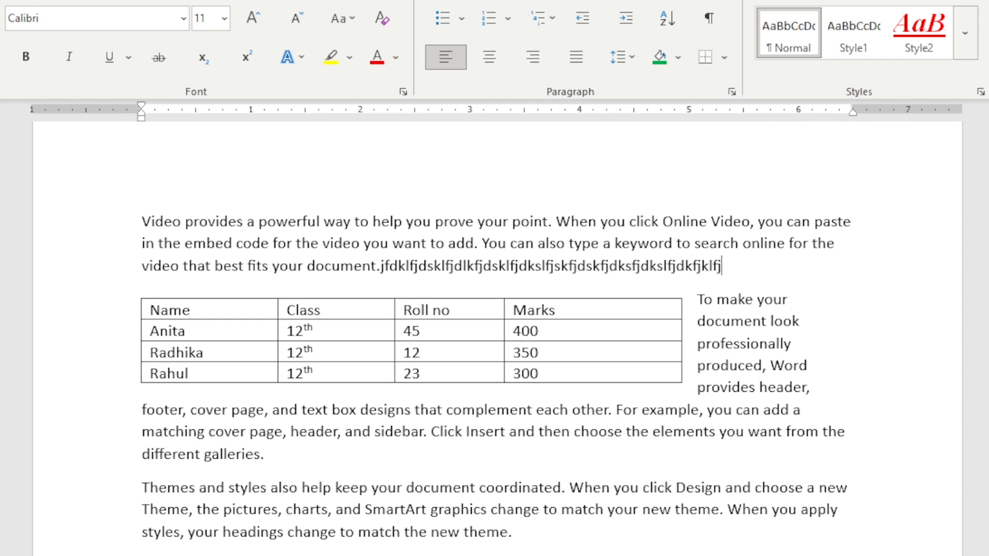
text(jjjjkdlsjfdklsjfdksfjdksfjdksfjdksfj)
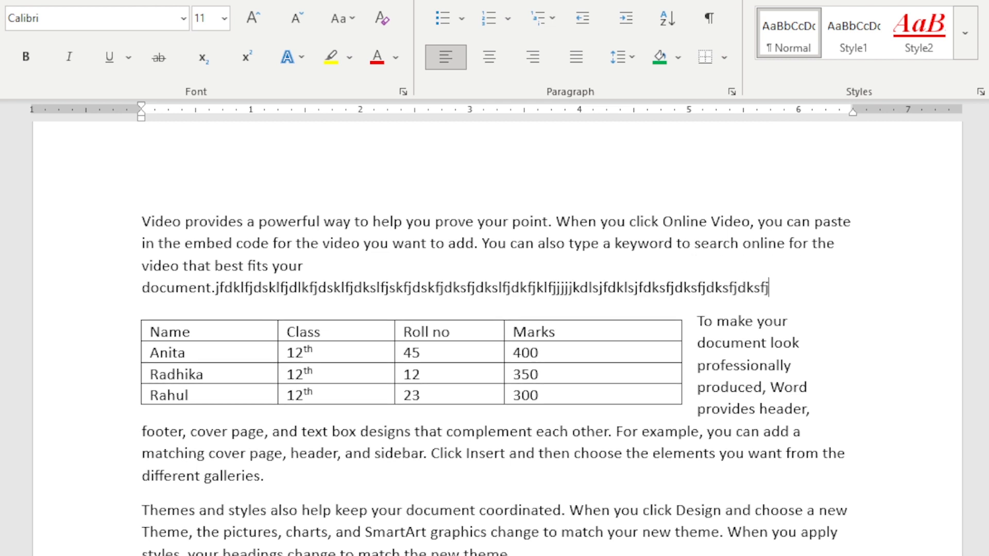
text(dksfjksfjdklsfjkslfjdksfjskfjkslfj)
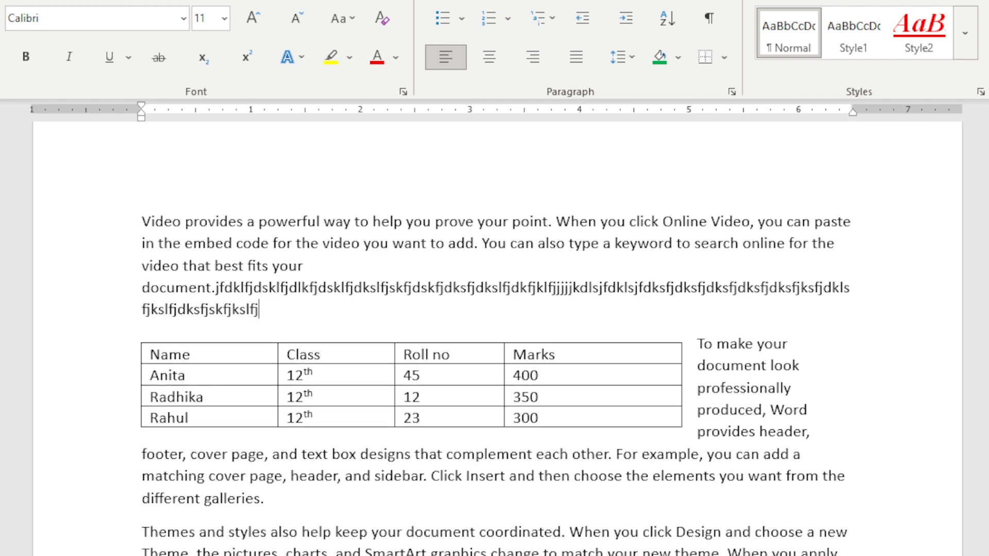
text(dksfjdksfjdkfjdksfjdkjdksfjdk)
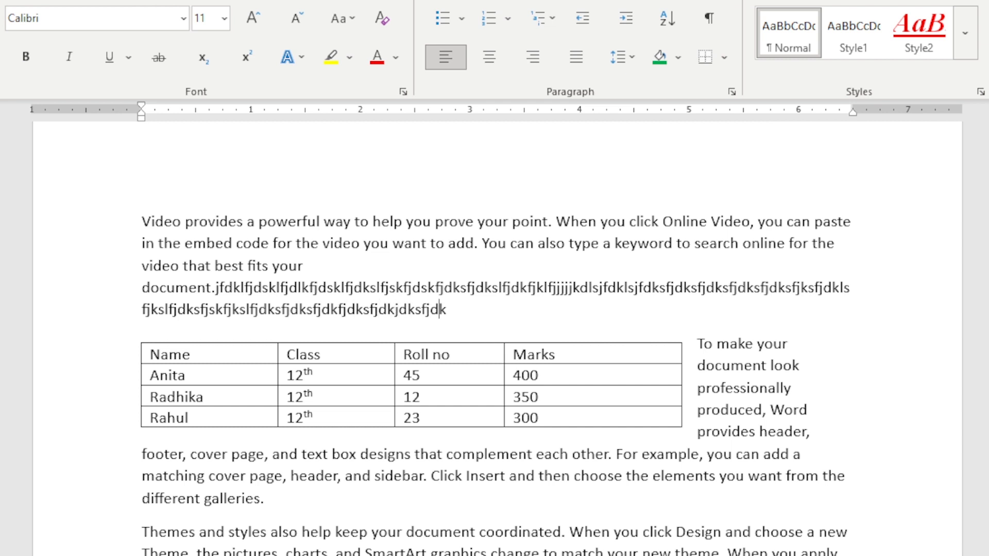
text(slfjdksfjdksfjdksfjkjdkfj)
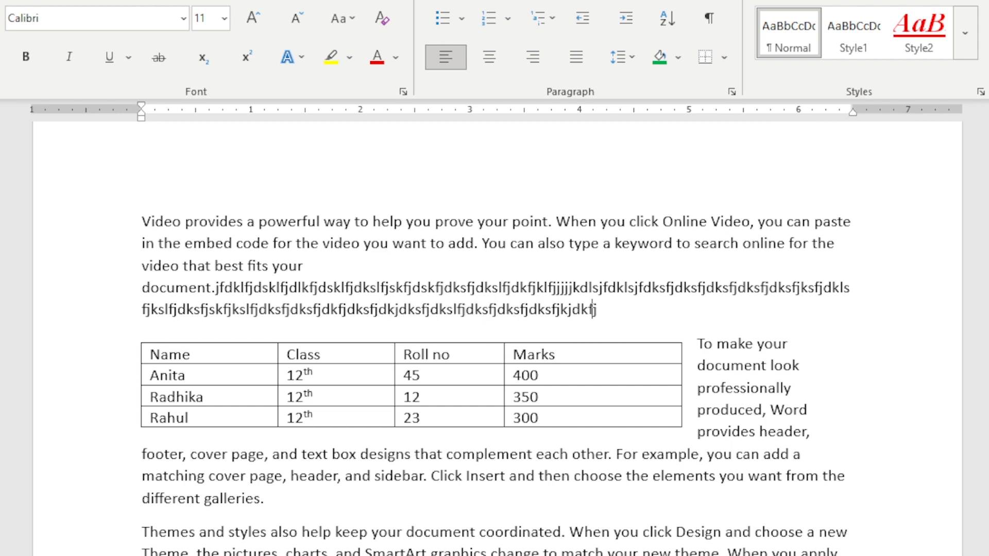
text(dkfjdkfjdkfj)
text(jfkdjfkdjf)
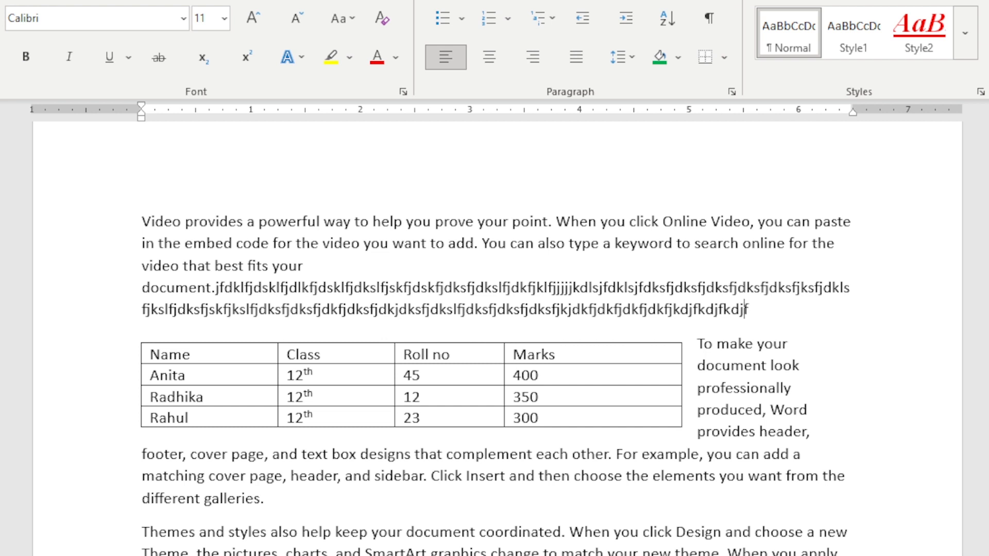
text(dkjfkdjfkdjfkdjfkdjfkdjfkdfjf)
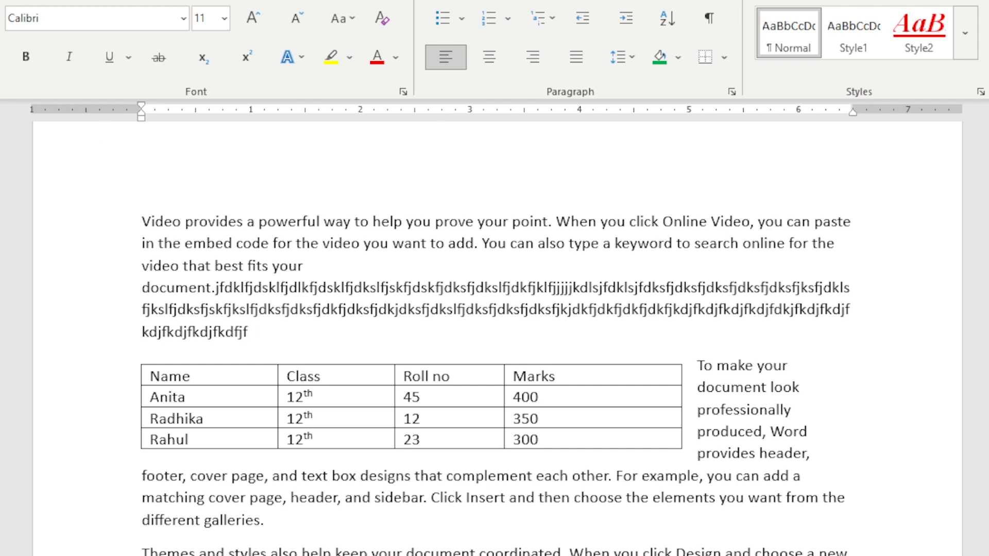
- Turn off Move with text and turn on Allow overlap in the table's positioning settings
click(352, 394)
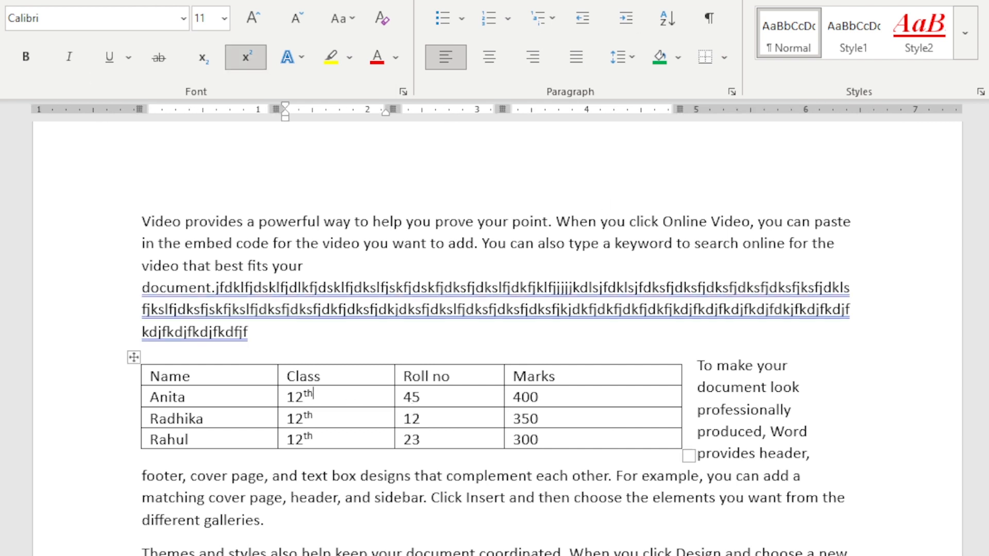
click(633, 1)
click(1, 38)
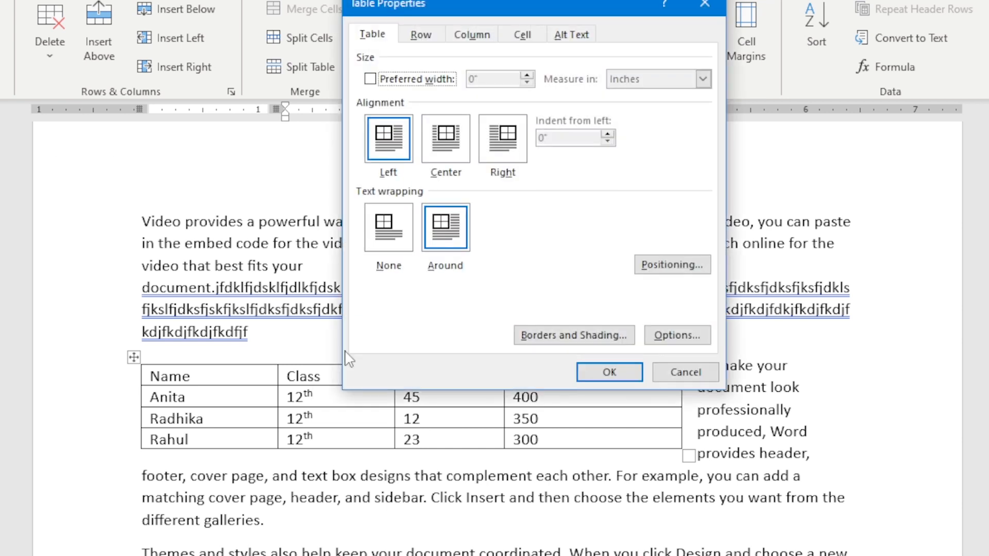
click(659, 267)
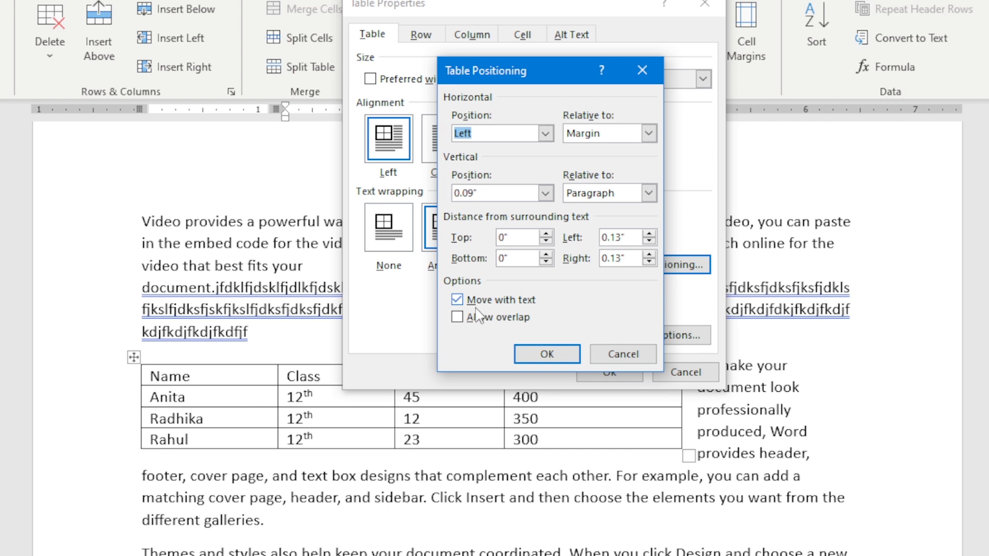
click(457, 300)
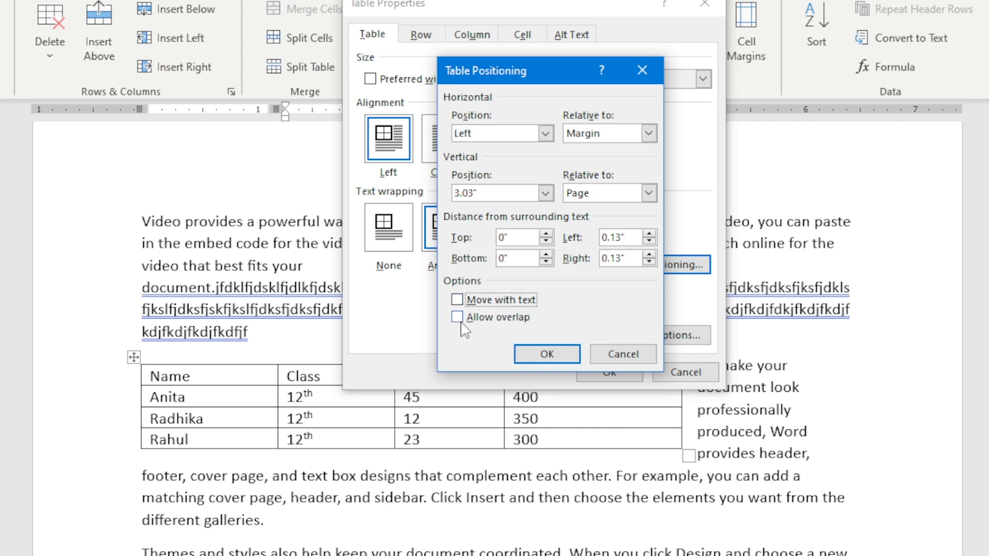
click(457, 317)
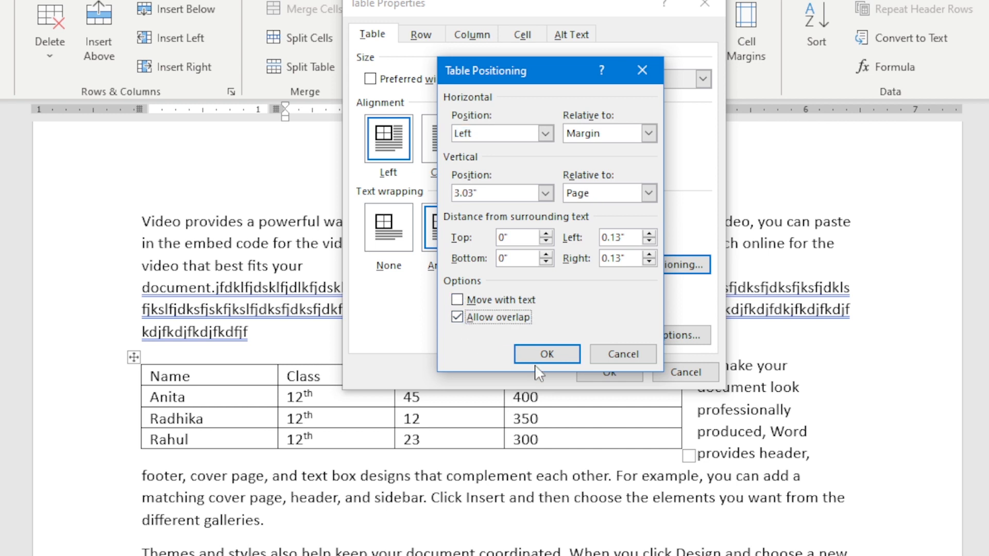
click(546, 355)
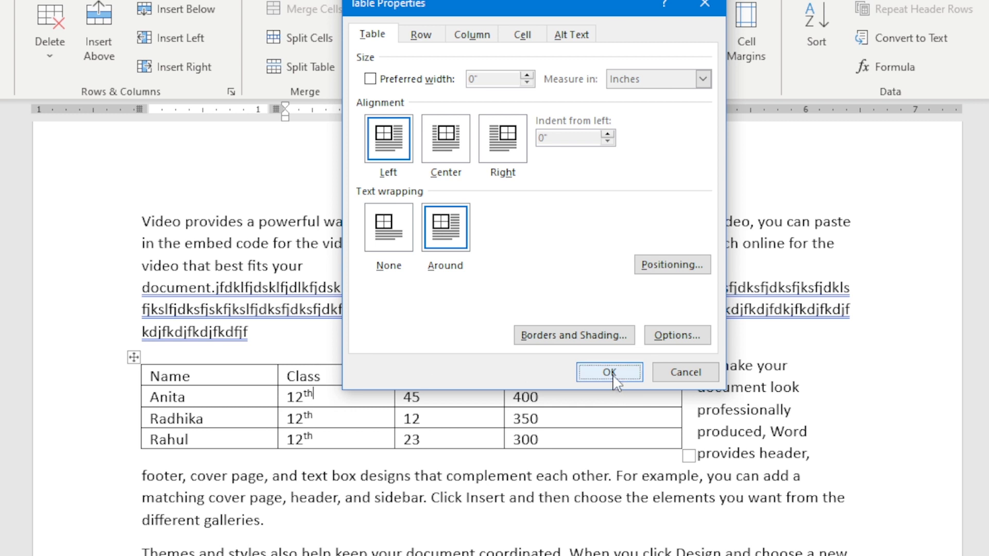
click(612, 372)
- Extend the random filler text in the first paragraph until it runs past the table and continues below it
click(282, 341)
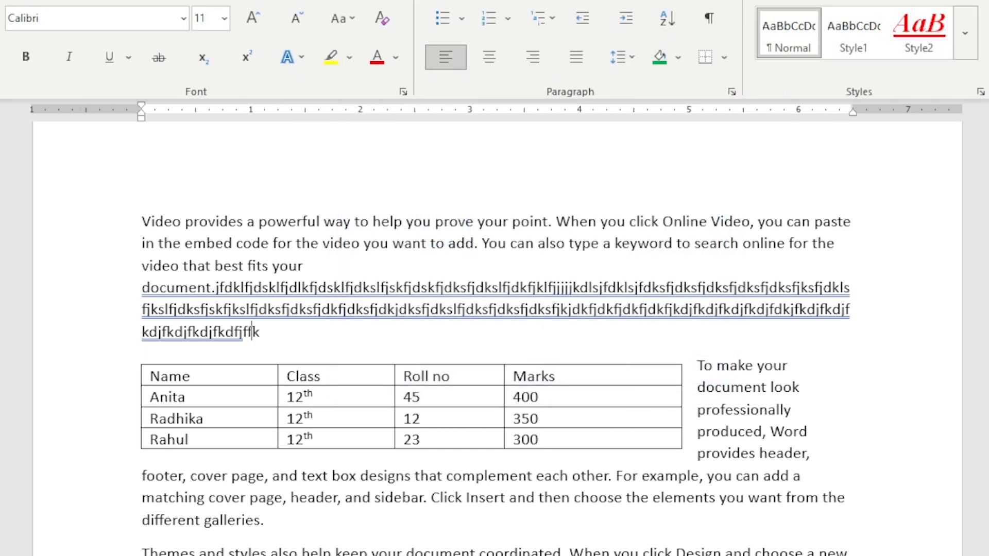
text(fkjdskfljdskfjdksjfkldsjfksjfksjfkdsjldksljfkdsjfkdsfjdksfjdksfjdksjfkdsjfksjfksjfkdsjfkdjsfkjsfkdjsfksjfksjkfjdskfjdsjfsjfksjfkdsjfkjdskfjdskfjdksfjdskfjkdsjfkdsjfkjdskfjdskjfkdsjfkdsjfkdsjfkjdskfjdksjfkdjskfjdskjfkdsj)
text(fkdjskfjdksjfkdfj)
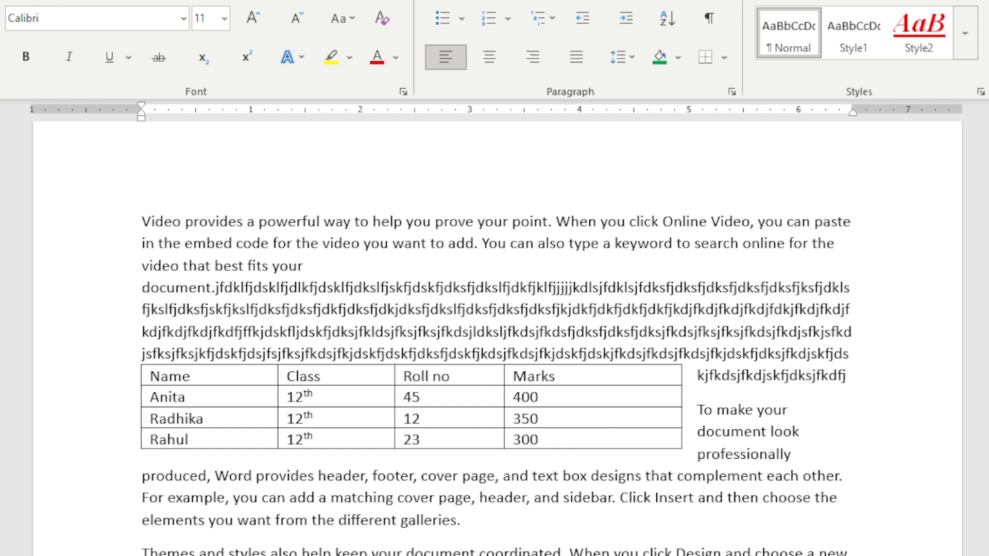
text(kfljdskl;jk)
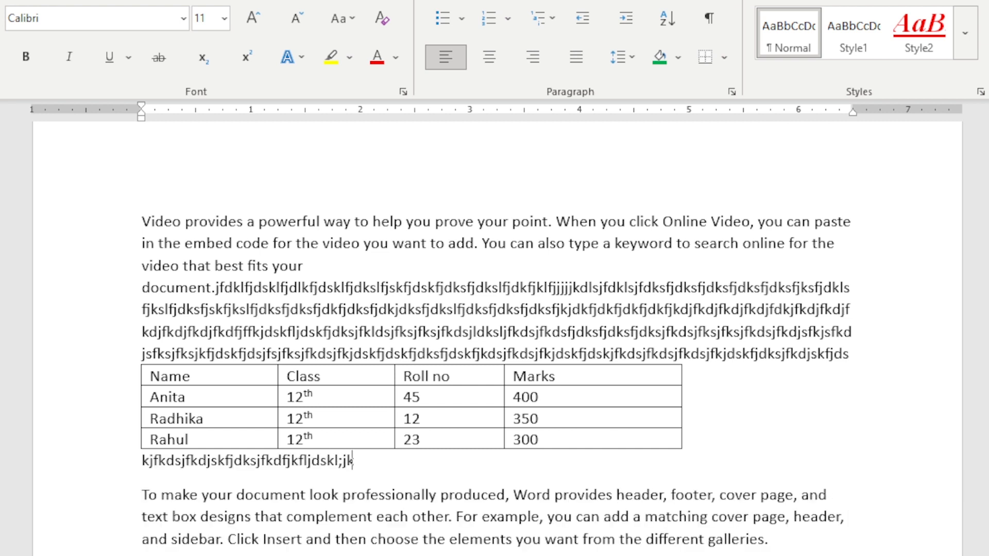
text(fsdklfjklsjksljksjksjksjksjksjfksjfkjdksjf)
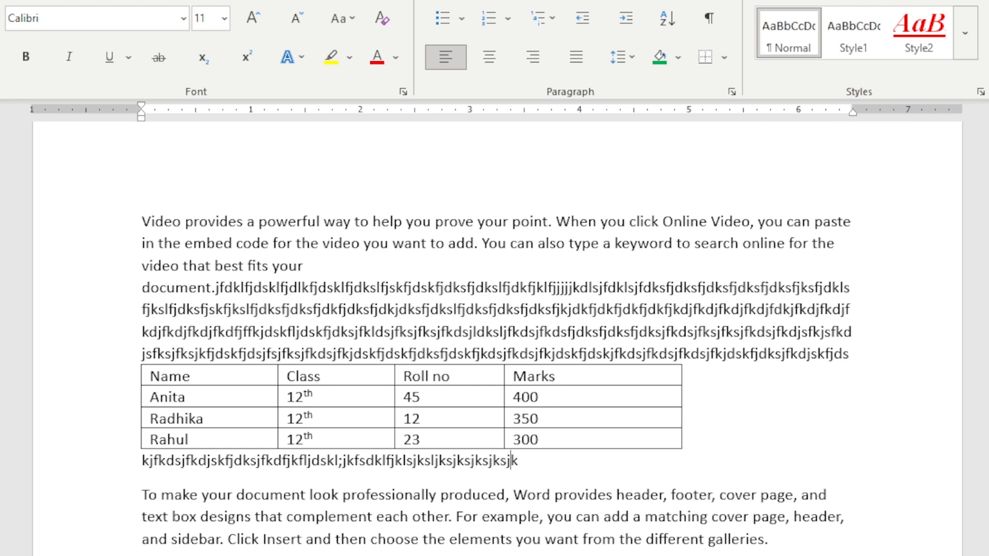
text(kjkdsjfkdsjkf;j)
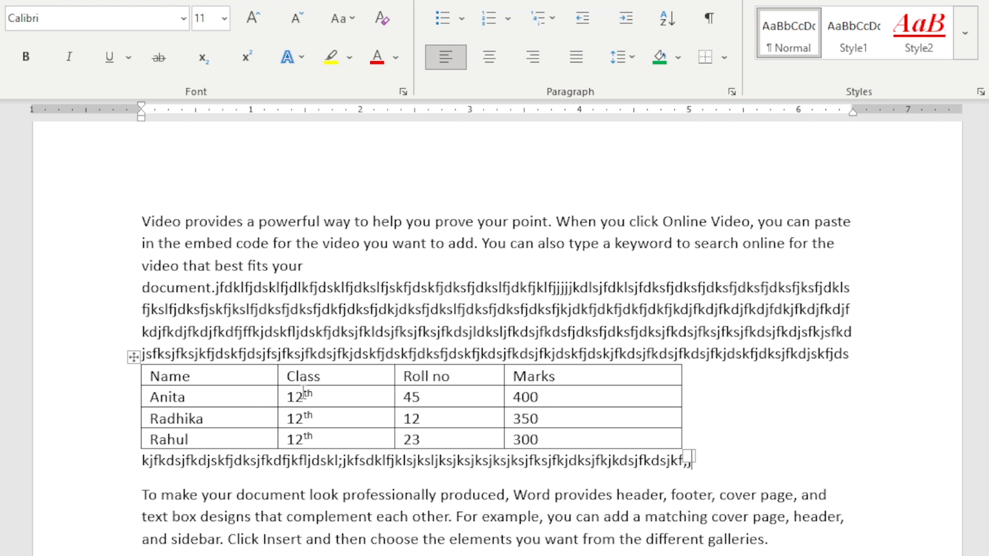
- Review the positioning settings of the marks table, including Move with text and Allow overlap, without changing them
click(304, 393)
click(598, 1)
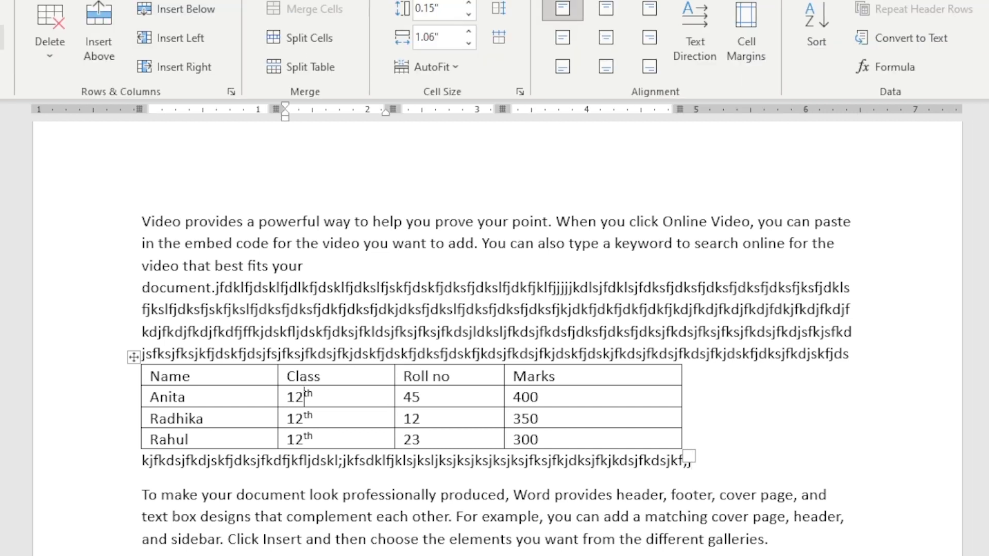
click(0, 67)
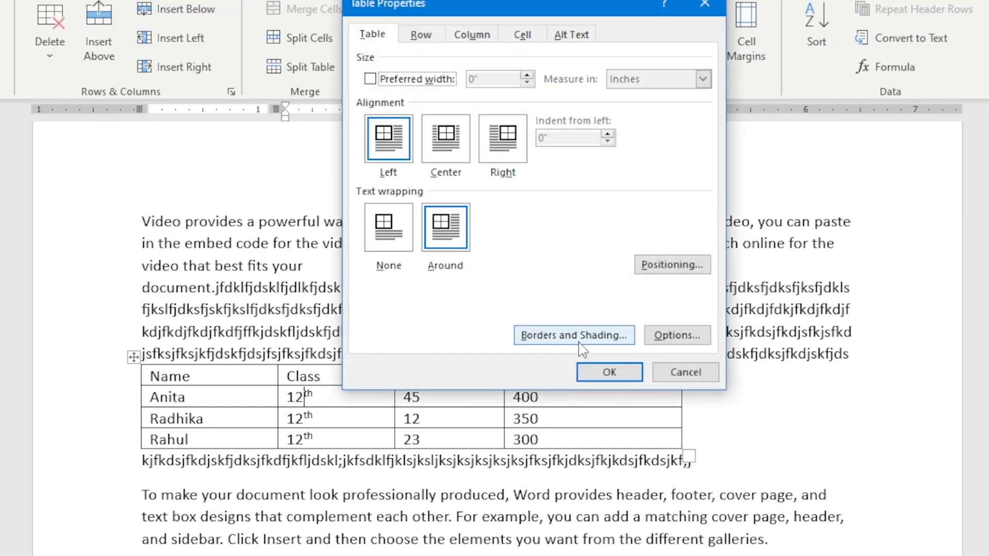
click(678, 268)
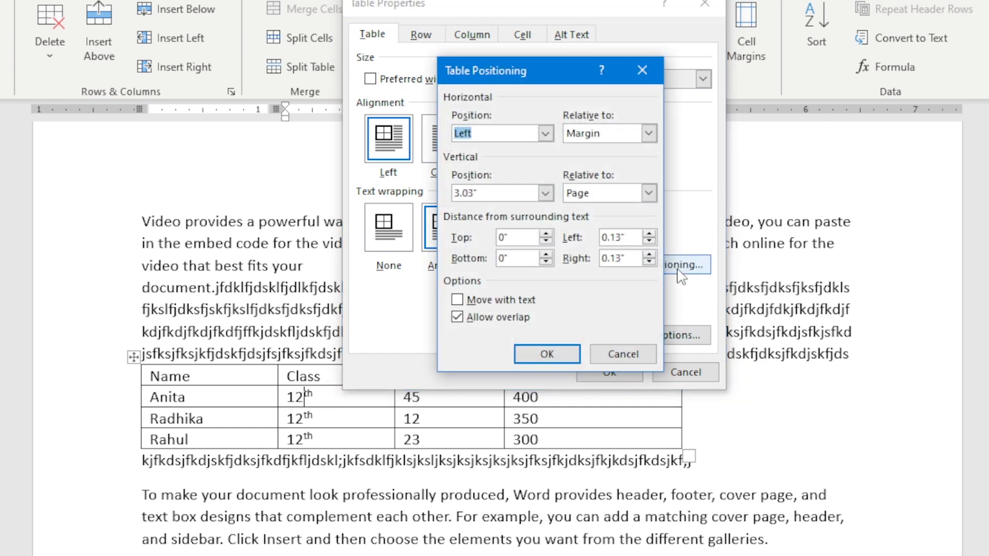
click(643, 70)
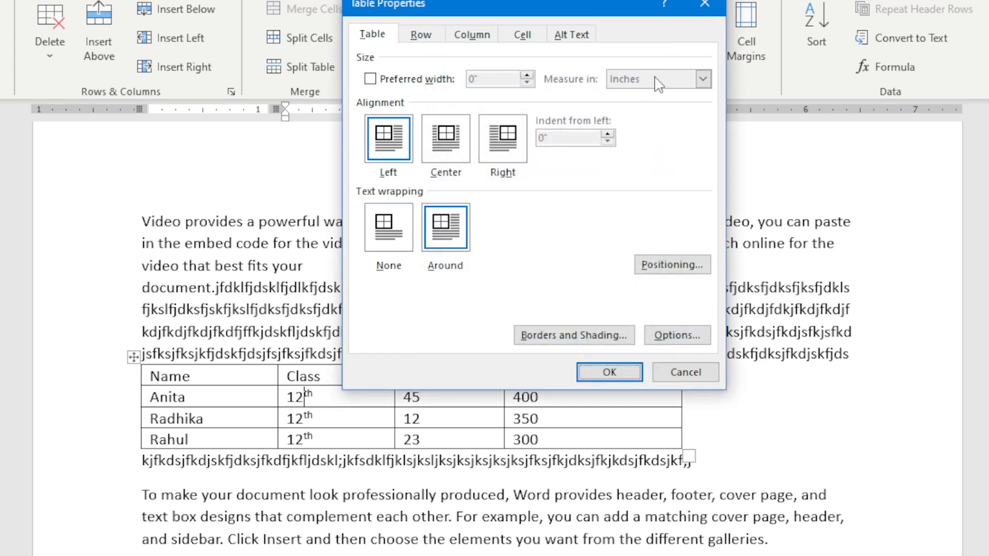
- Try the Grid border setting with a dotted line style on the whole table and check the colour choices, without applying them
click(595, 335)
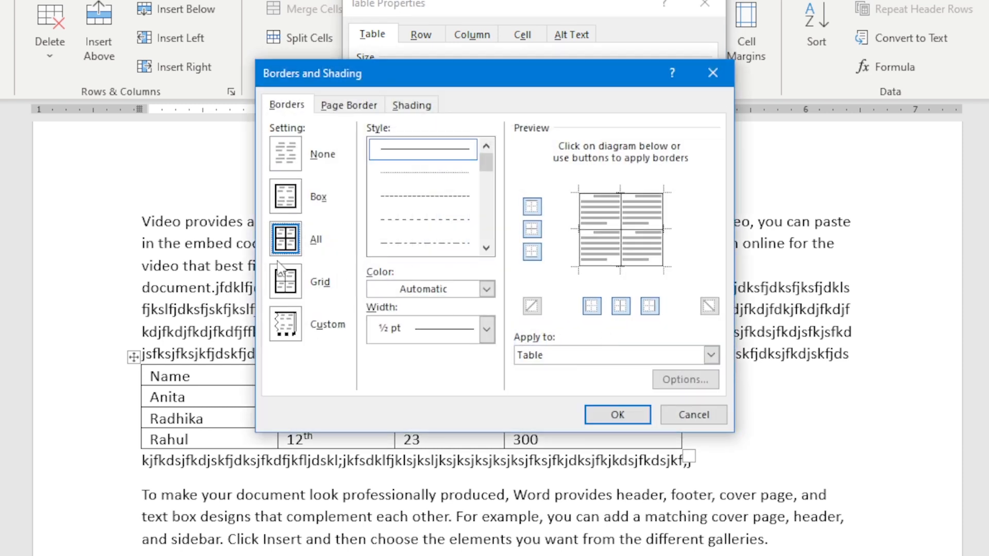
click(301, 274)
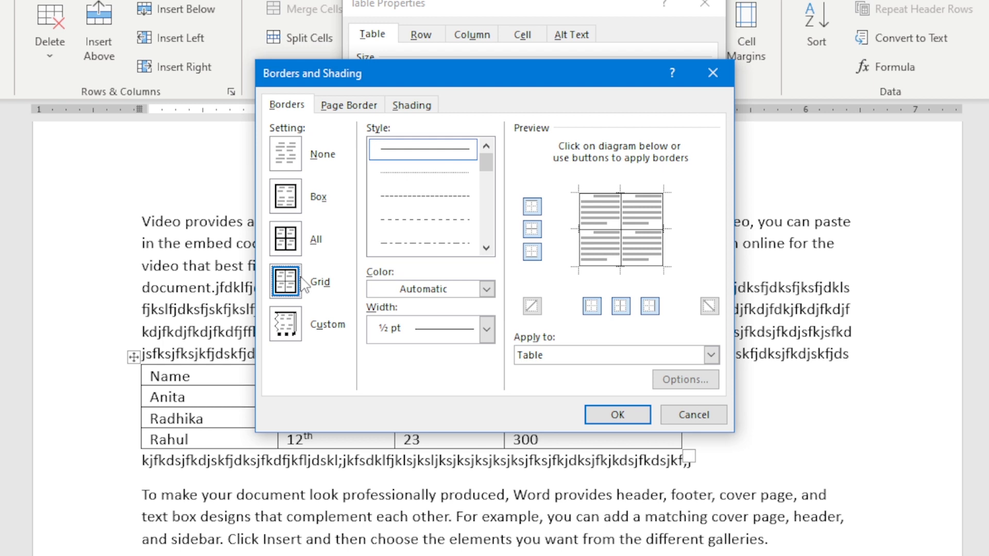
click(476, 165)
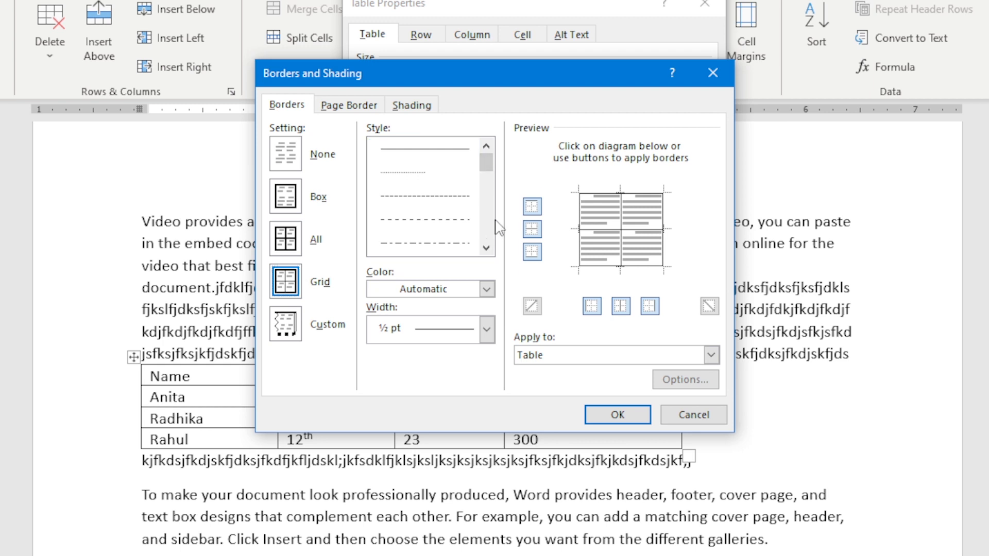
click(491, 205)
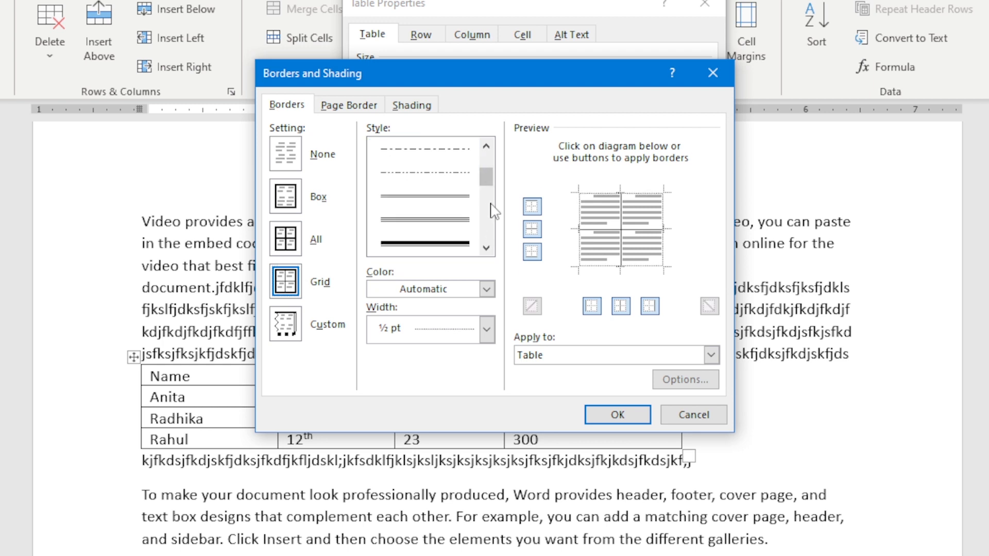
click(486, 290)
click(486, 289)
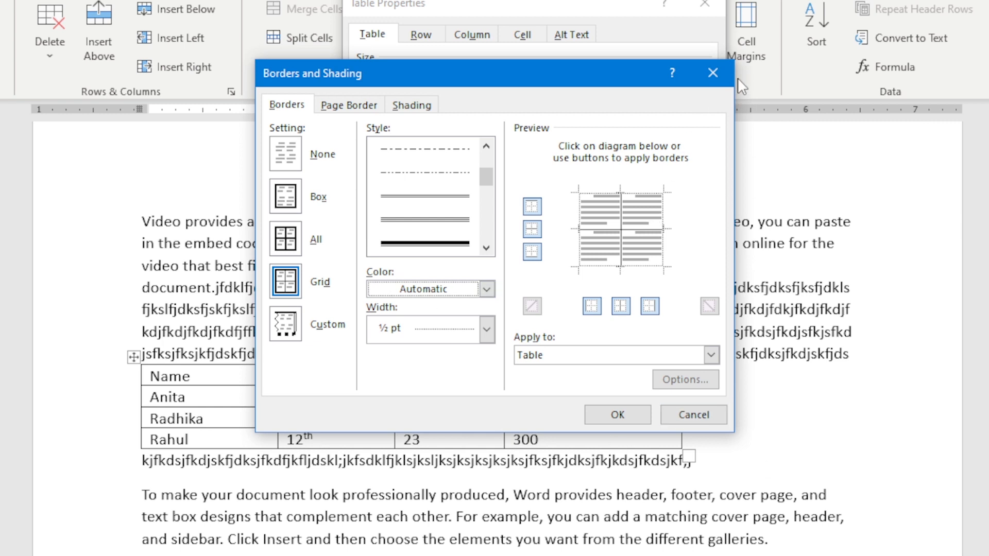
click(714, 73)
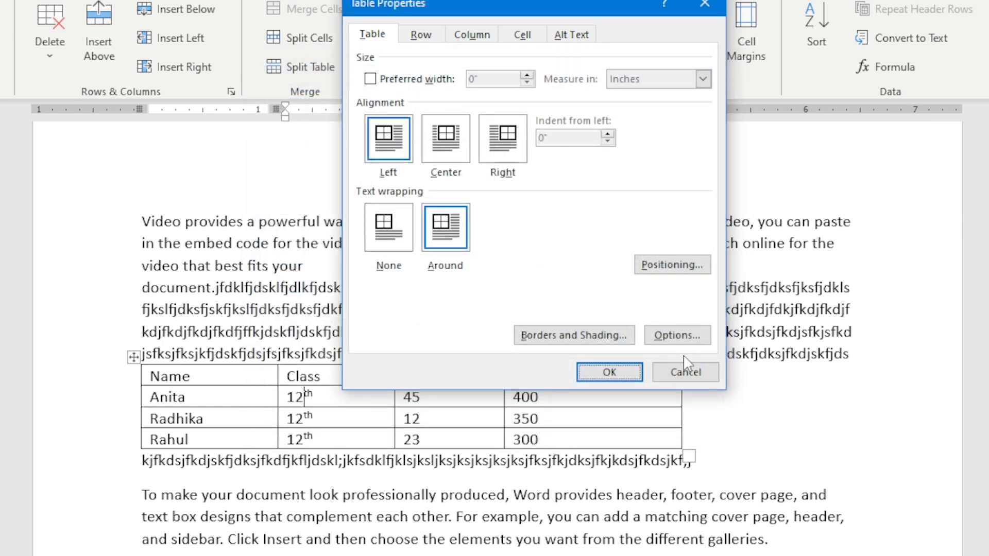
- Allow spacing between the table's cells, set it to 0.09", and apply the table properties
click(687, 338)
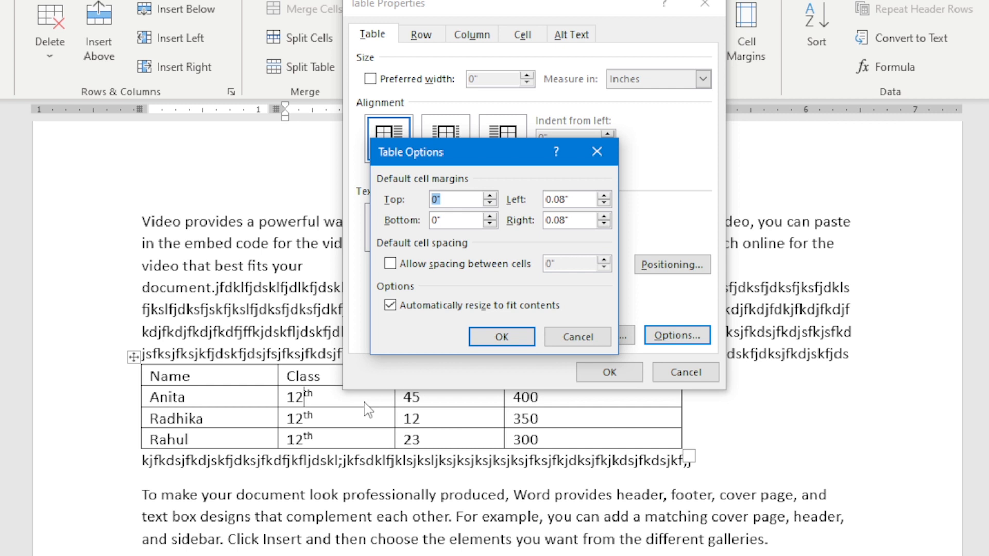
click(390, 264)
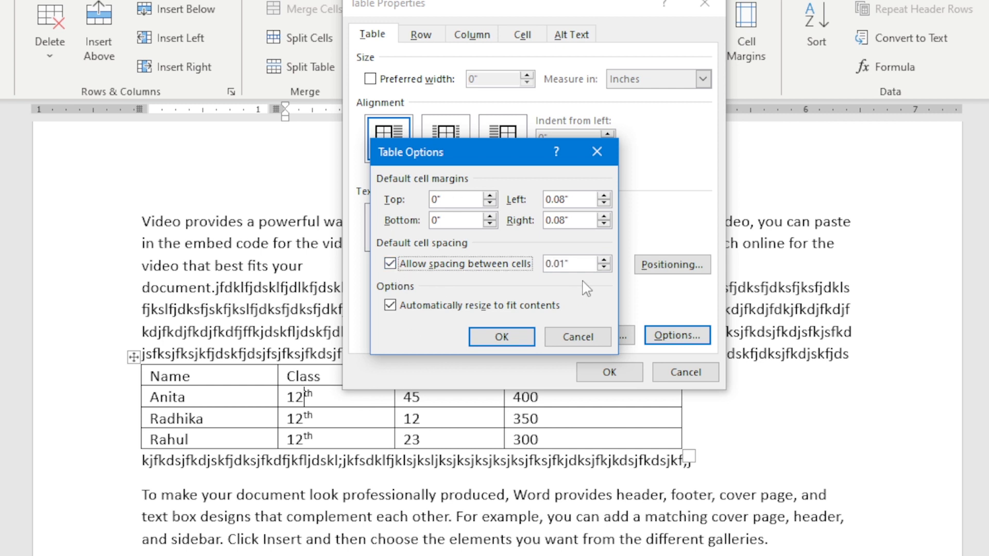
click(604, 260)
click(604, 260)
click(604, 260)
click(605, 260)
click(604, 261)
click(604, 260)
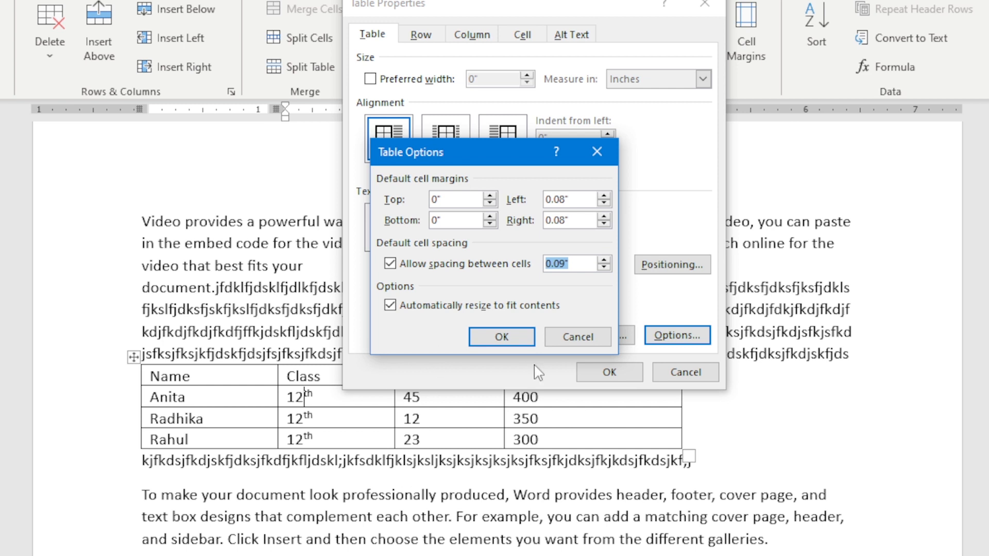
click(502, 338)
click(593, 373)
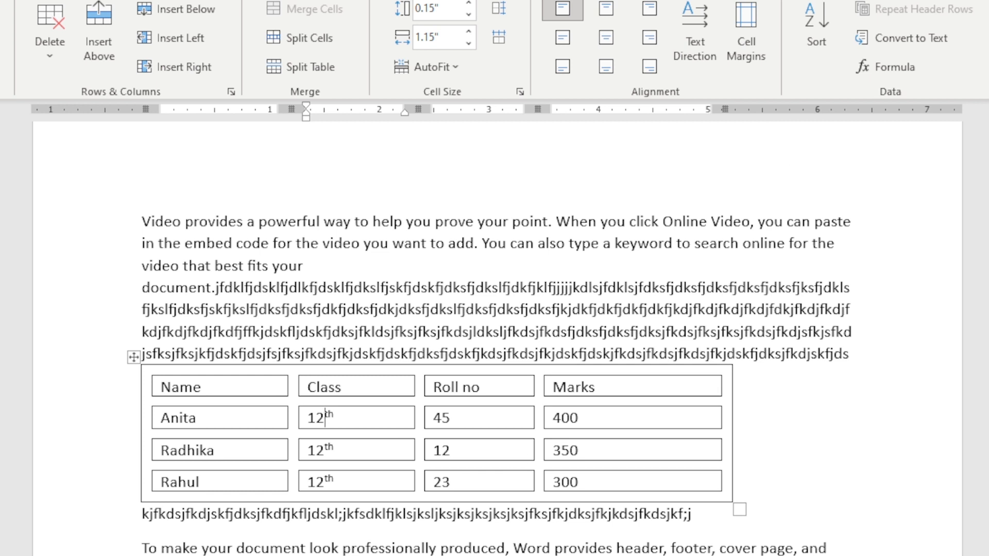
- Specify a height of 0.6" for the table's second row, with the row height set to At least
click(1, 31)
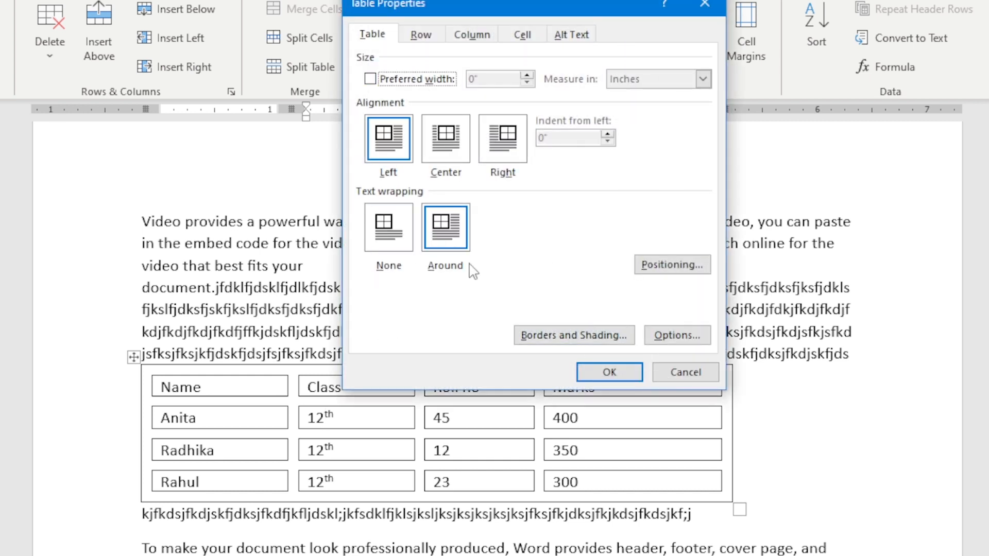
click(417, 36)
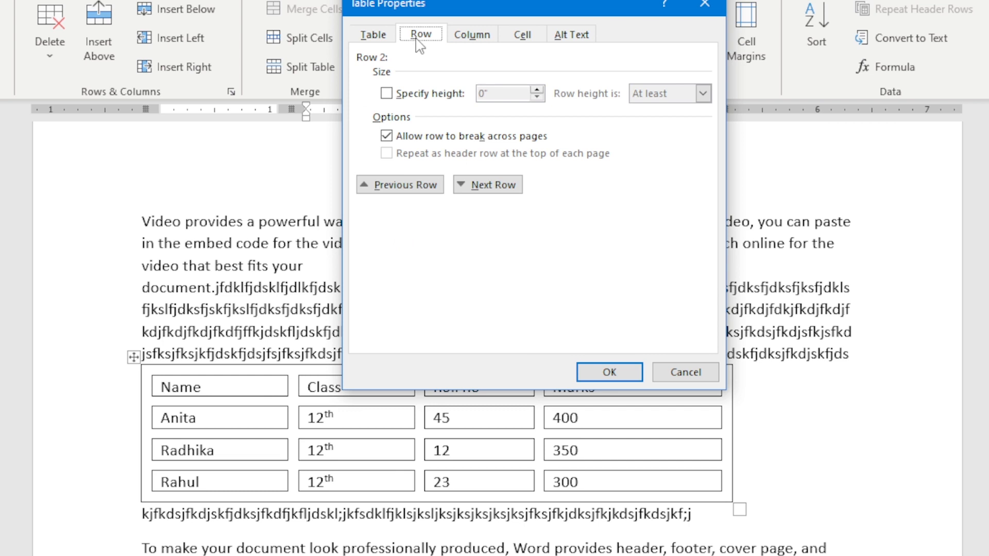
click(388, 95)
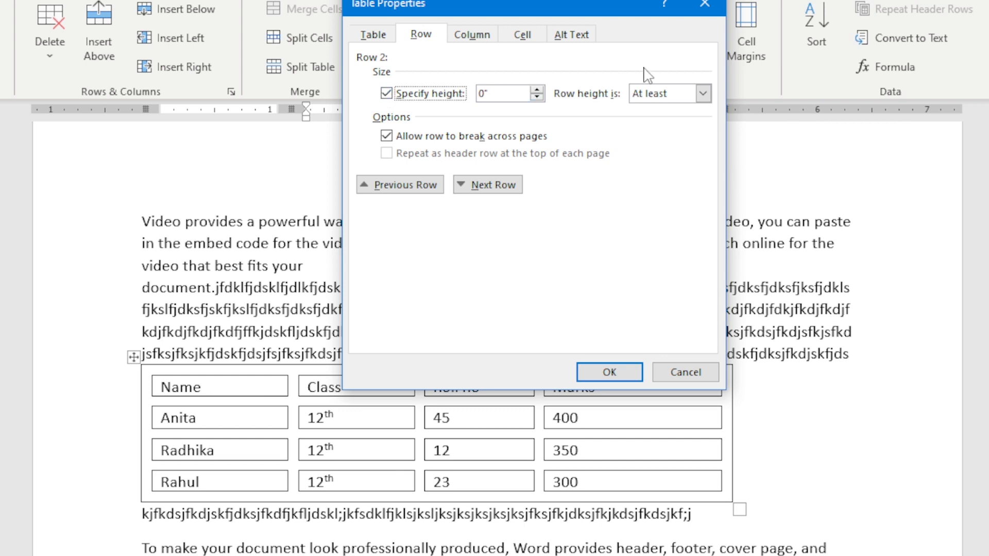
click(537, 90)
click(537, 90)
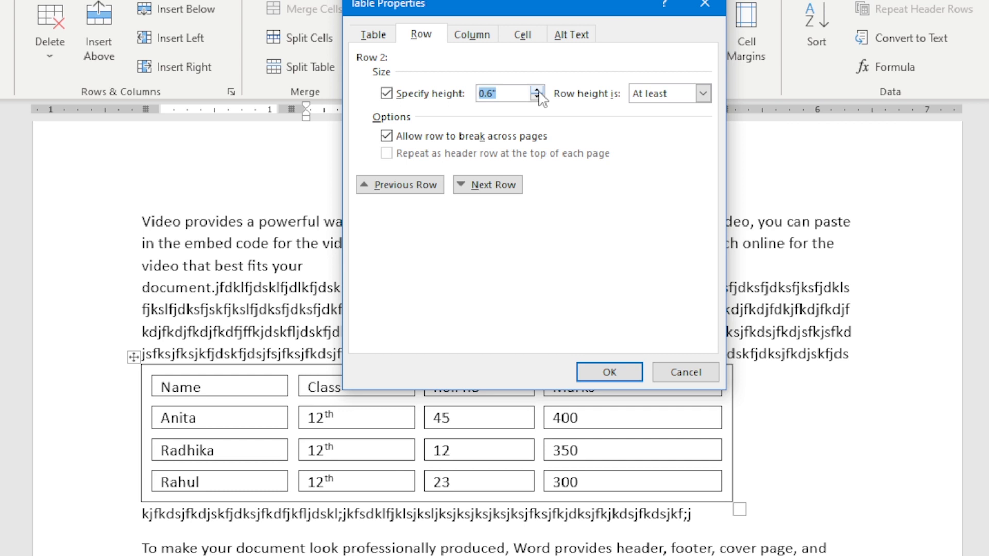
click(701, 94)
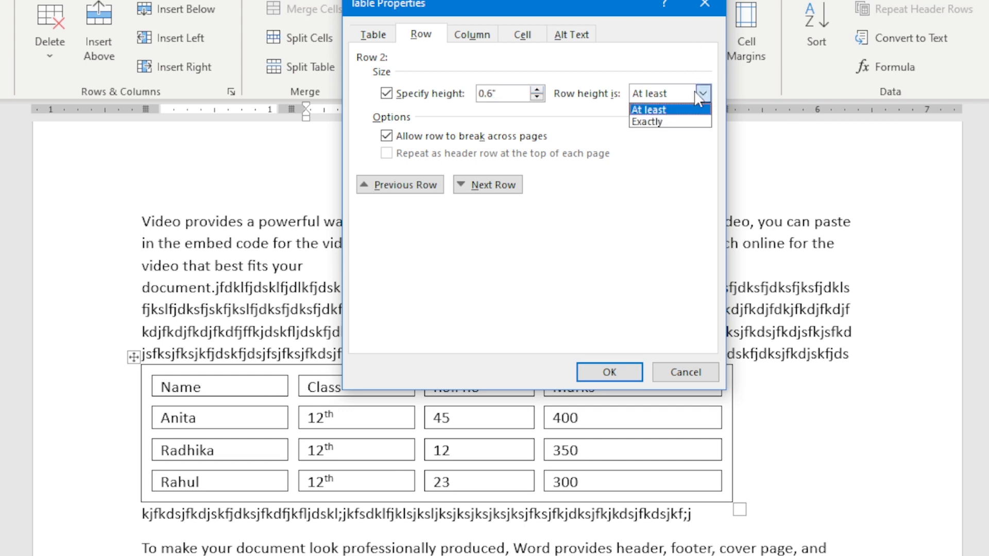
click(670, 110)
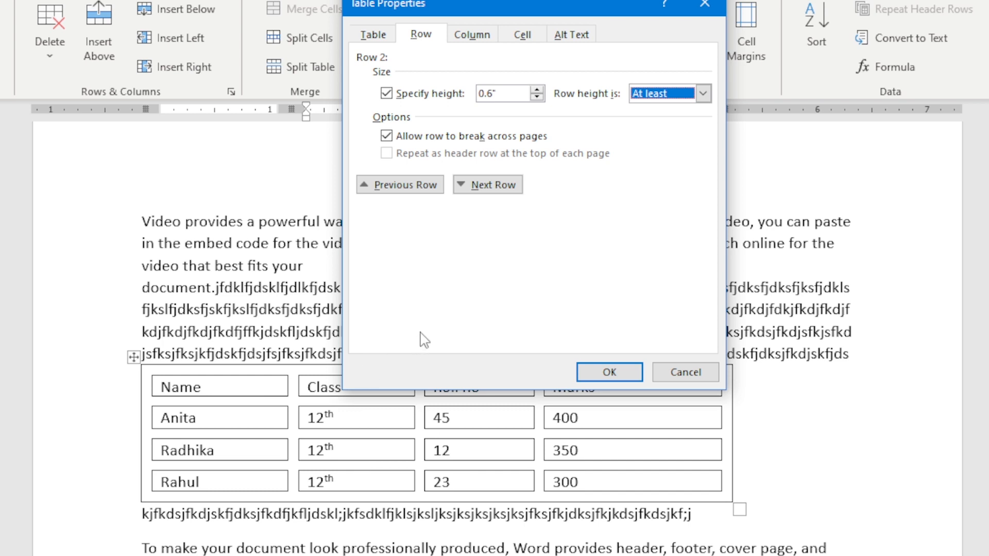
- Go through the neighbouring rows' settings, including the header row, and return to the second row so that it is selected
click(497, 187)
click(429, 189)
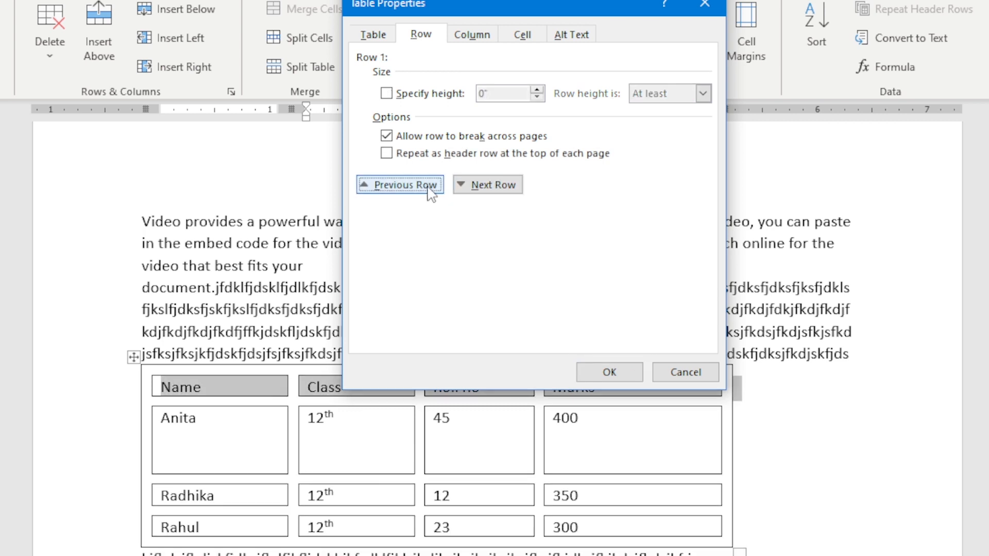
click(494, 187)
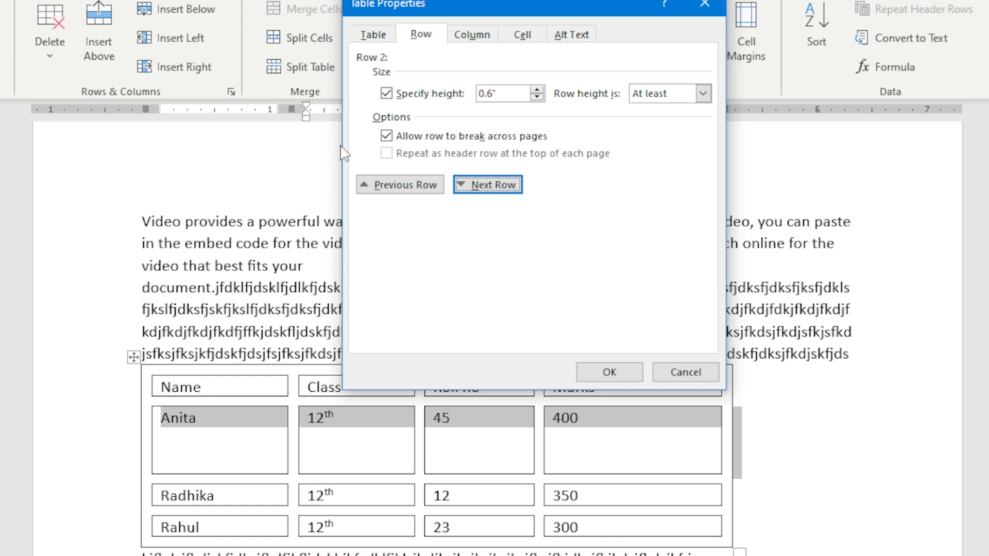
- Enable a preferred width of 1.25" for columns 1-4 and vertically center the text in the second row's cells
click(473, 35)
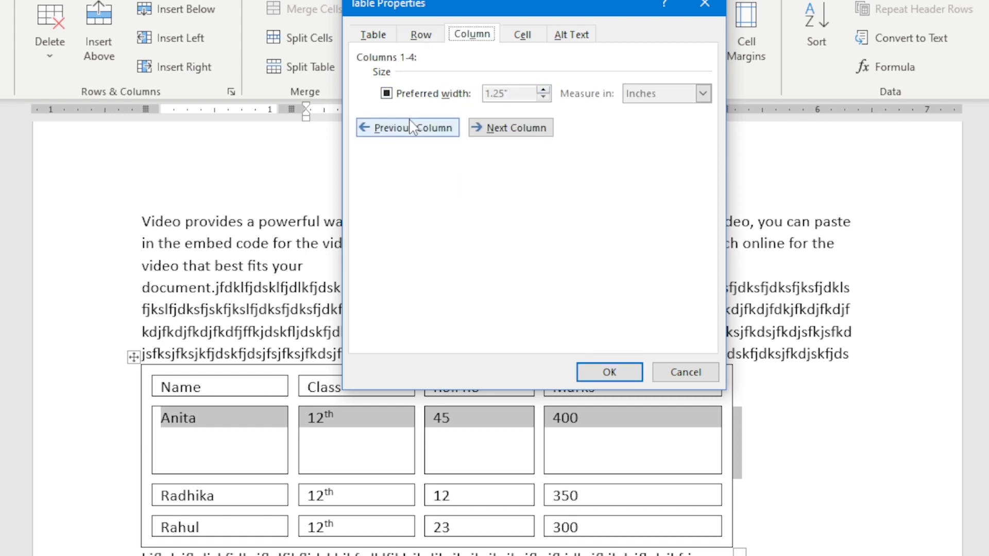
click(386, 93)
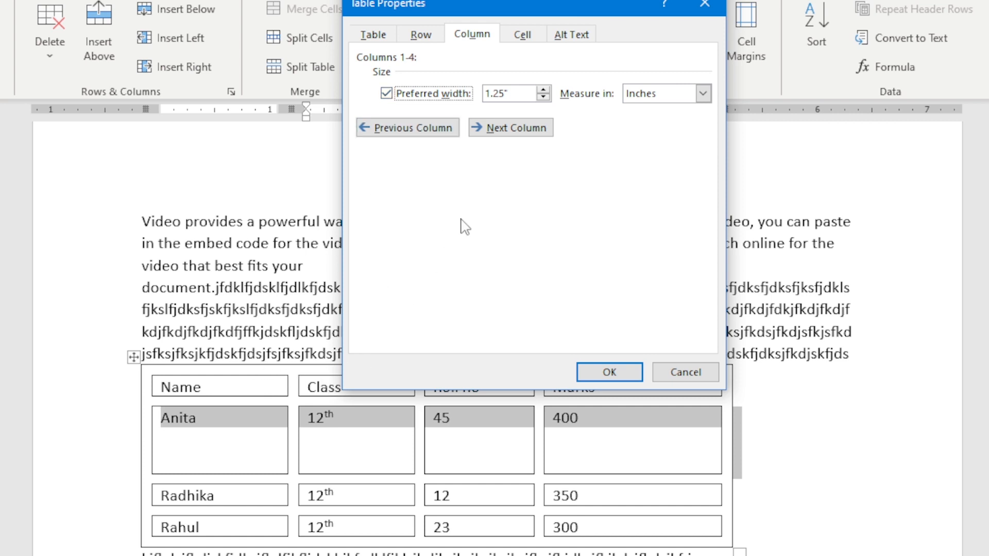
click(529, 39)
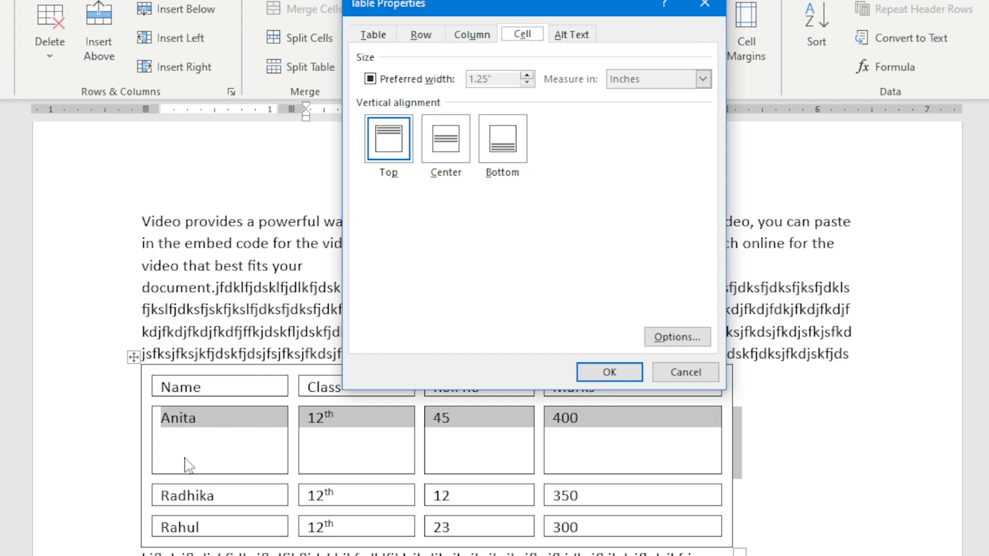
click(456, 160)
click(598, 370)
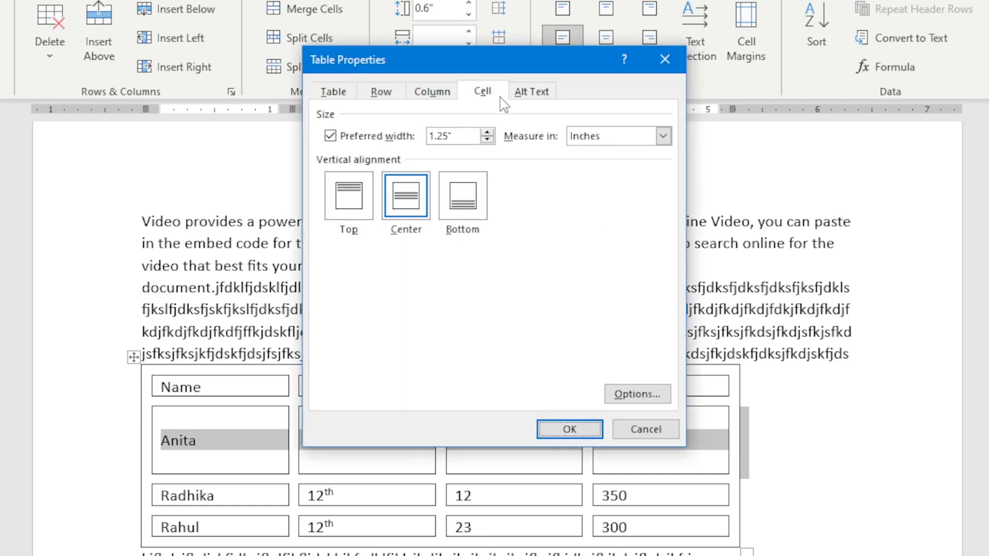
- Examine the table's alternative text title and description fields, and review its cell, table and row properties
click(525, 103)
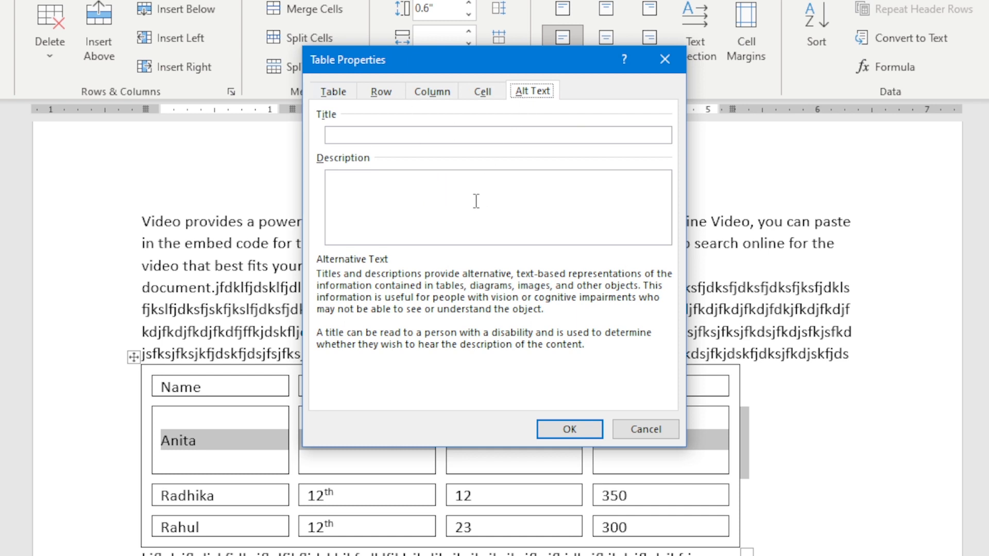
click(389, 136)
click(359, 195)
click(483, 92)
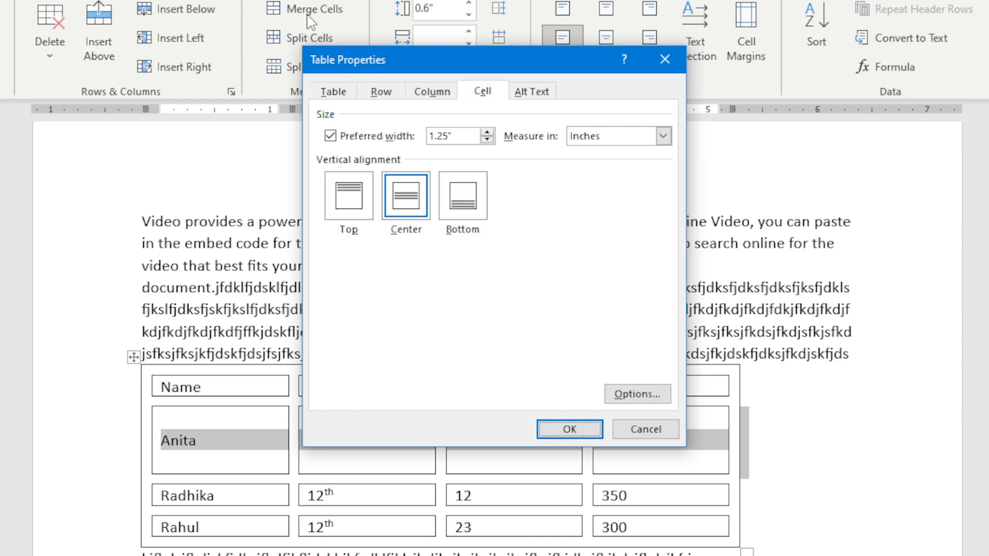
click(342, 93)
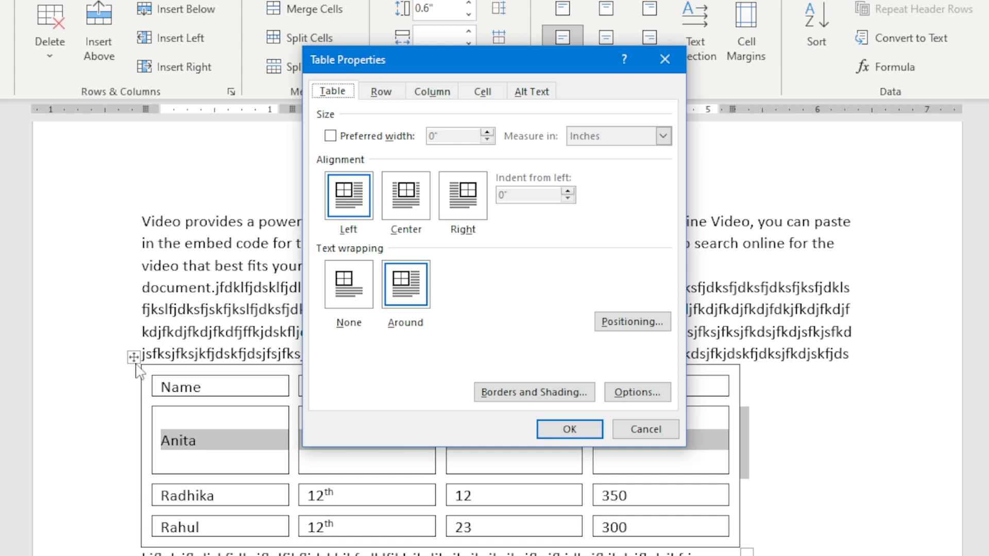
click(392, 94)
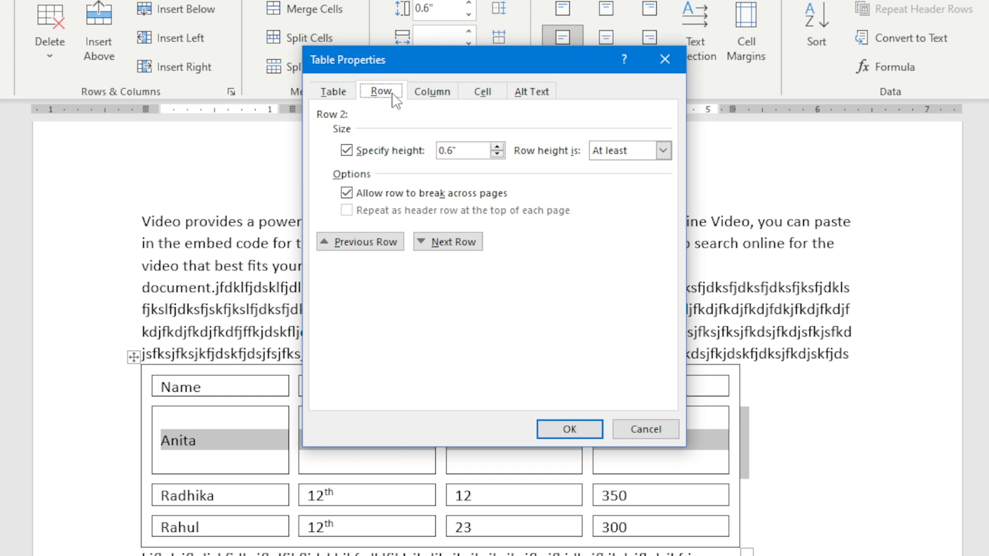
key(Return)
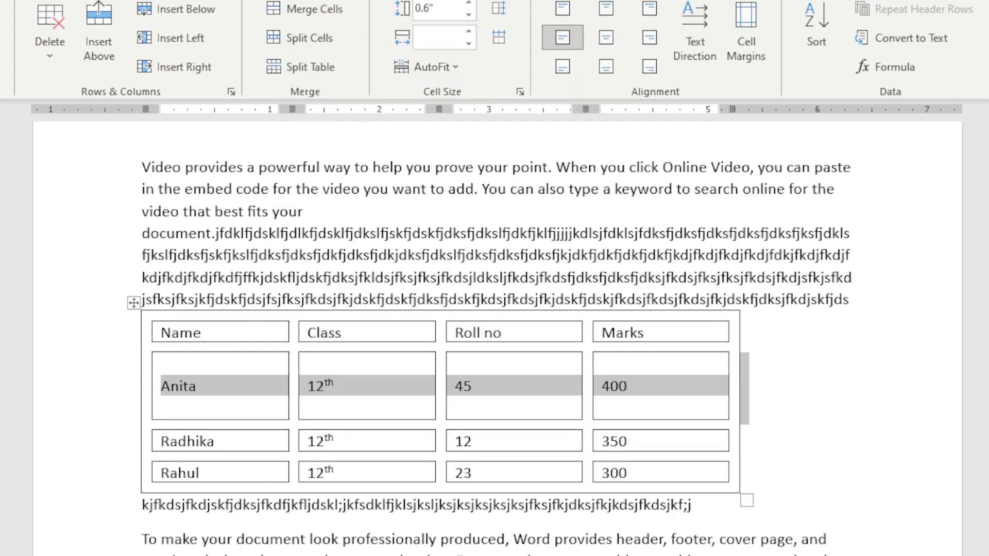